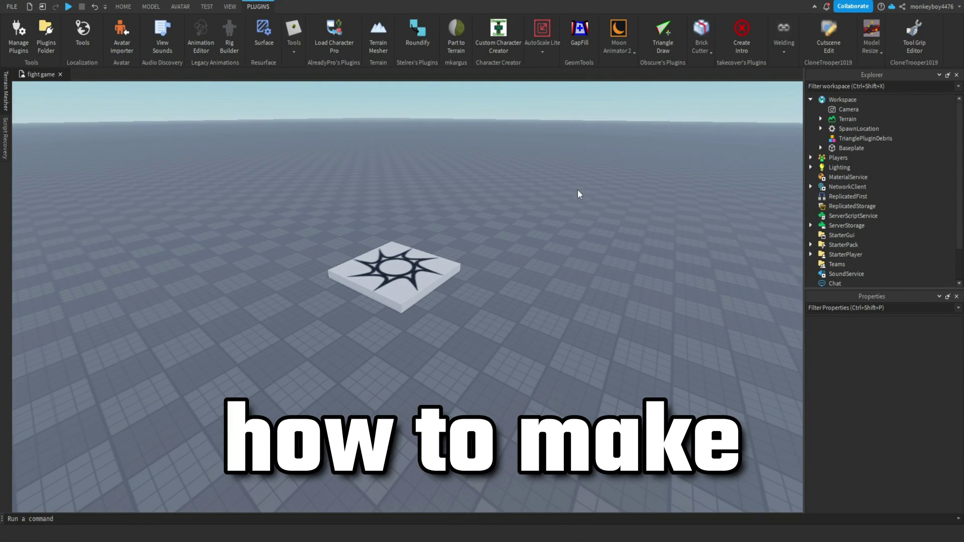
pyautogui.press('d')
pyautogui.press('w')
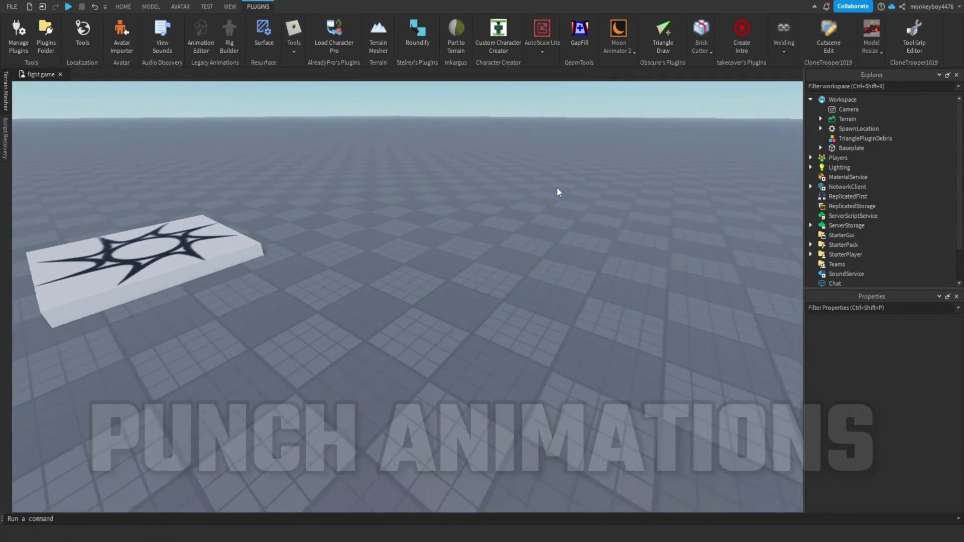
pyautogui.moveTo(557, 188); pyautogui.dragTo(563, 184, button='right')
pyautogui.press('a')
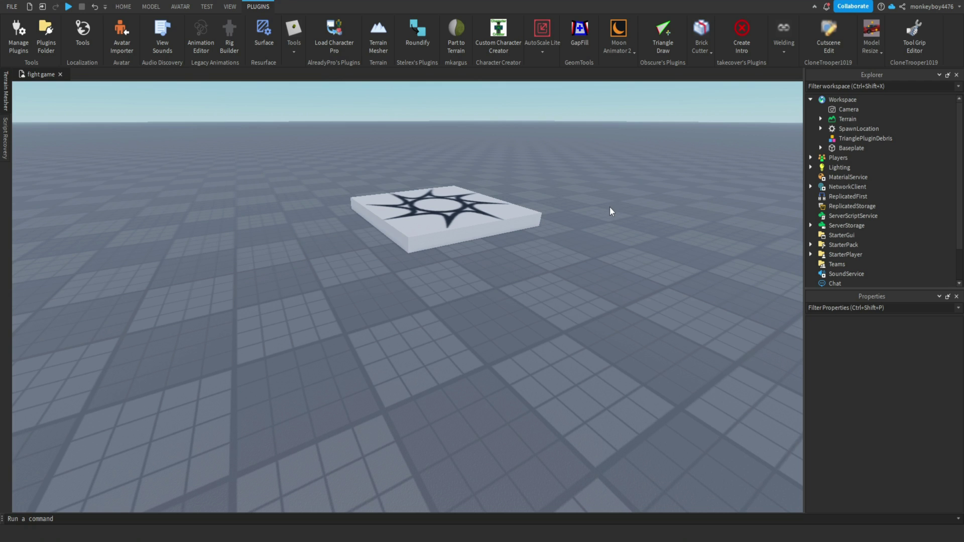
pyautogui.click(480, 219)
pyautogui.press('f')
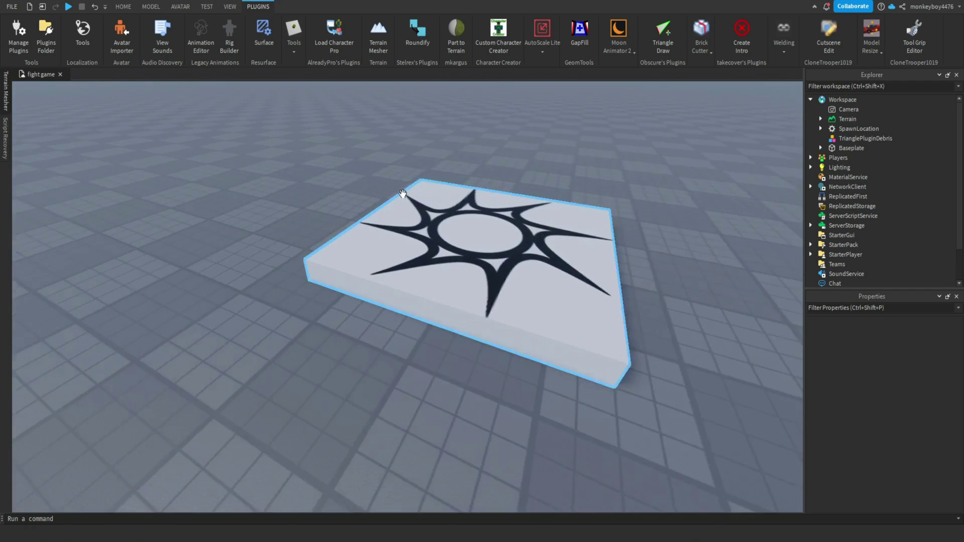
pyautogui.moveTo(403, 194); pyautogui.dragTo(405, 194, button='right')
pyautogui.press('s')
pyautogui.press('a')
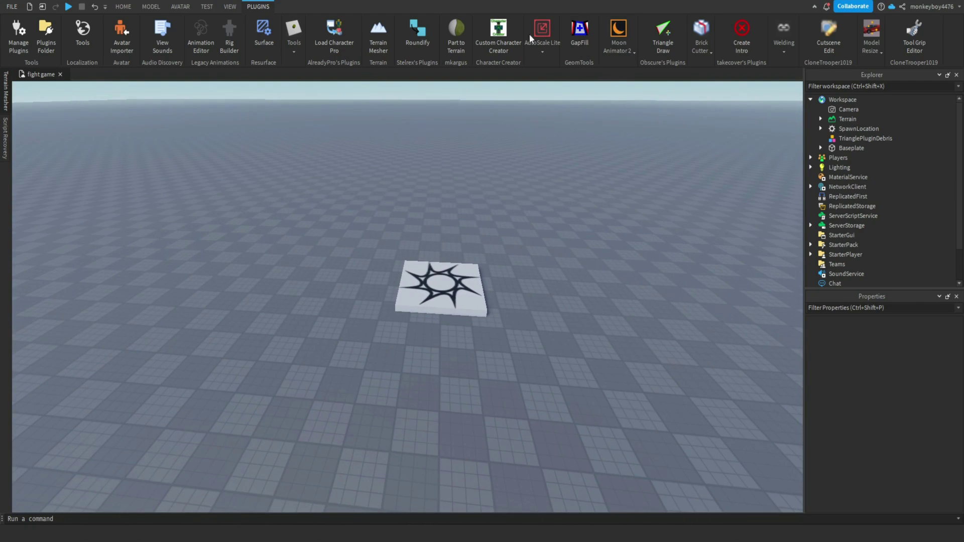
# Insert the R6 preset rig into the workspace with Moon Animator 2's Character Inserter and close the inserter.
pyautogui.click(611, 31)
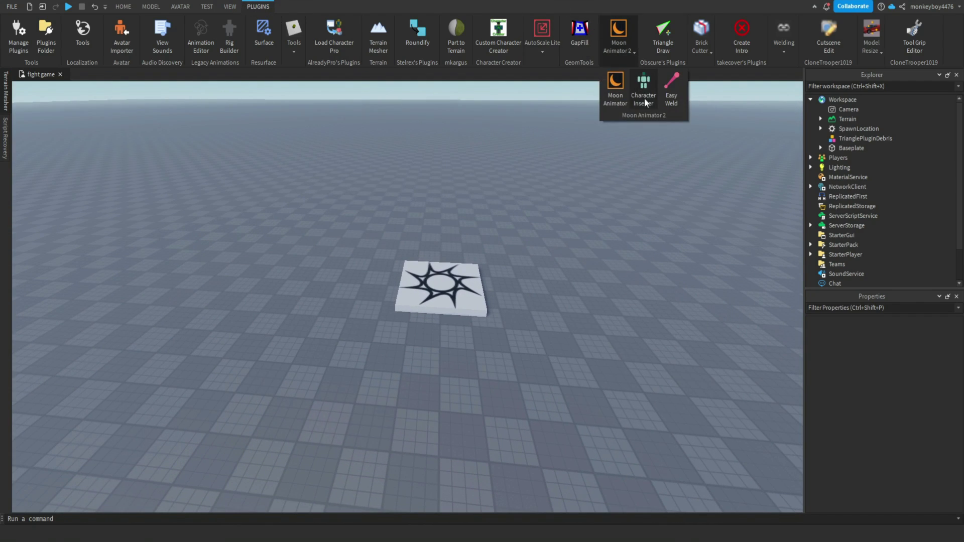
pyautogui.click(644, 98)
pyautogui.click(477, 269)
pyautogui.click(425, 307)
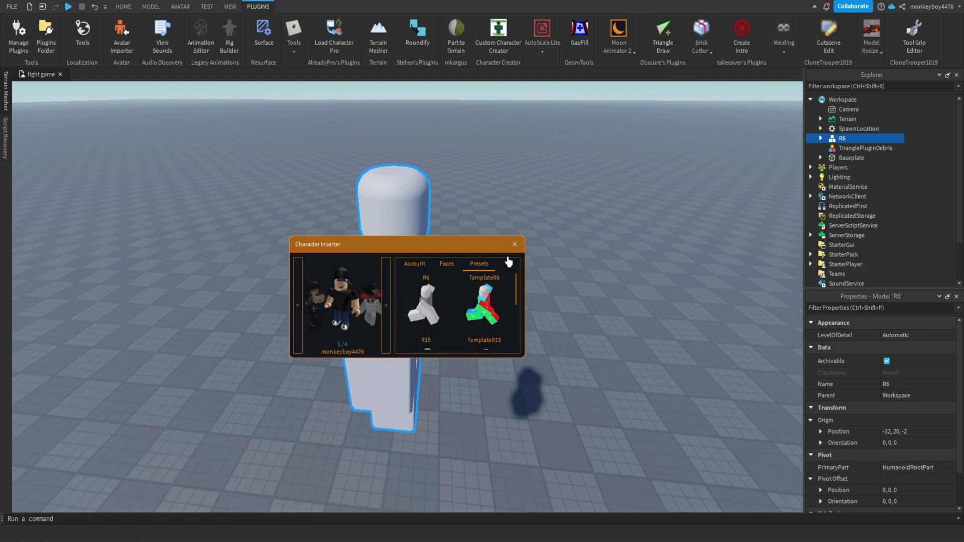
pyautogui.click(514, 245)
# Move the R6 rig into place on the baseplate, view it from the front and clear the selection.
pyautogui.moveTo(386, 312); pyautogui.dragTo(350, 370)
pyautogui.press('r')
pyautogui.press('w')
pyautogui.press('w')
pyautogui.moveTo(350, 370); pyautogui.dragTo(372, 281, button='right')
pyautogui.click(319, 357)
pyautogui.press('s')
# Open Moon Animator with the R6 rig in a new animation and widen its window for a longer timeline.
pyautogui.click(619, 31)
pyautogui.click(607, 101)
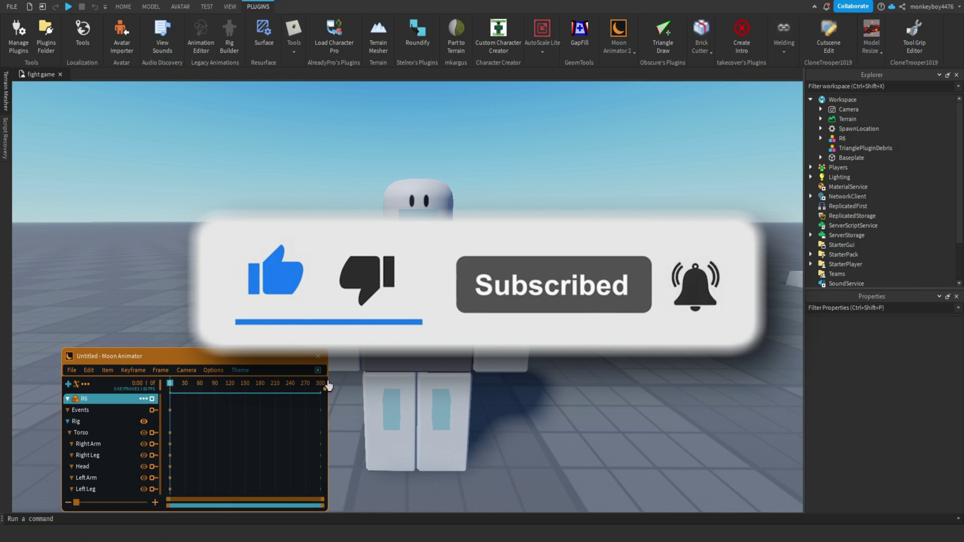
pyautogui.moveTo(328, 387); pyautogui.dragTo(678, 377)
pyautogui.moveTo(541, 372); pyautogui.dragTo(499, 370)
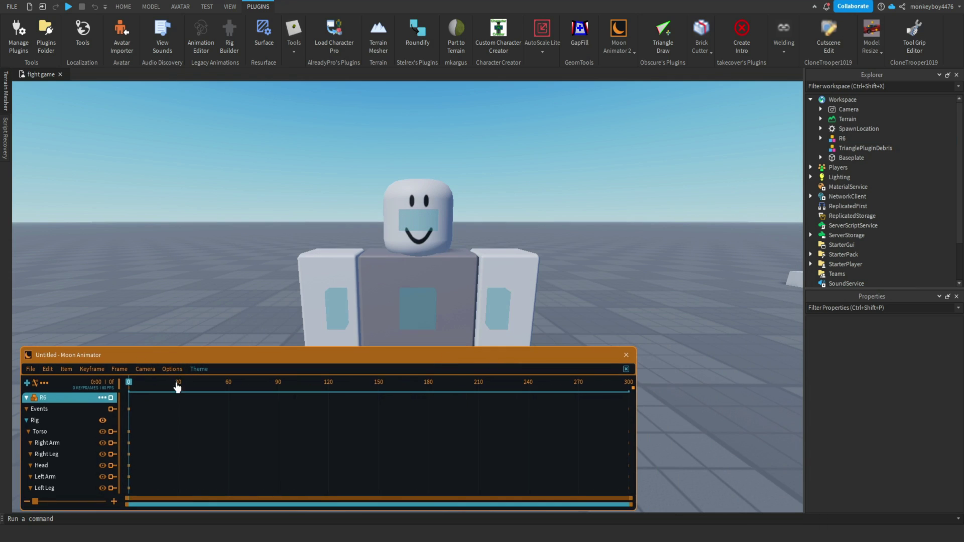
# Set the animation's timeline size to 2:00 and its frame rate to 120 FPS.
pyautogui.click(45, 383)
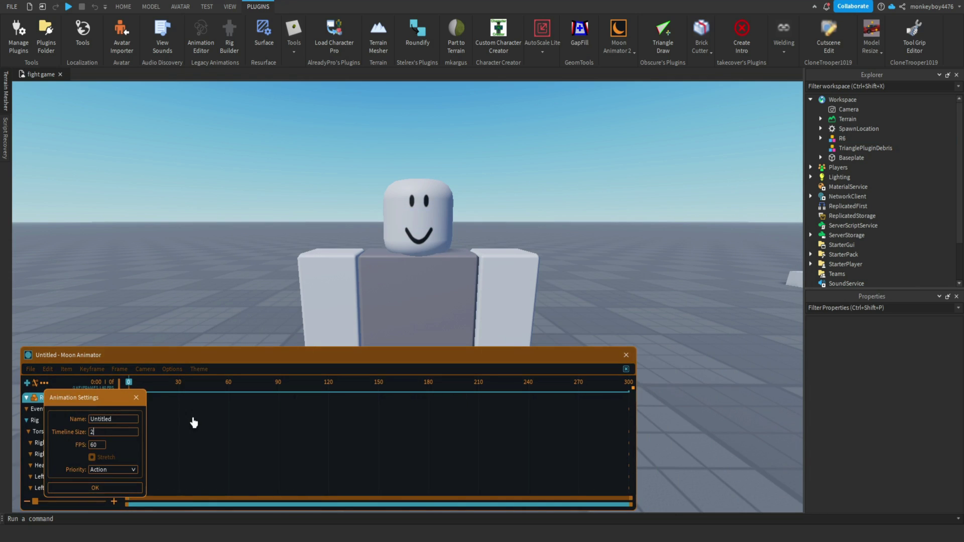
pyautogui.write('2:00')
pyautogui.press('Return')
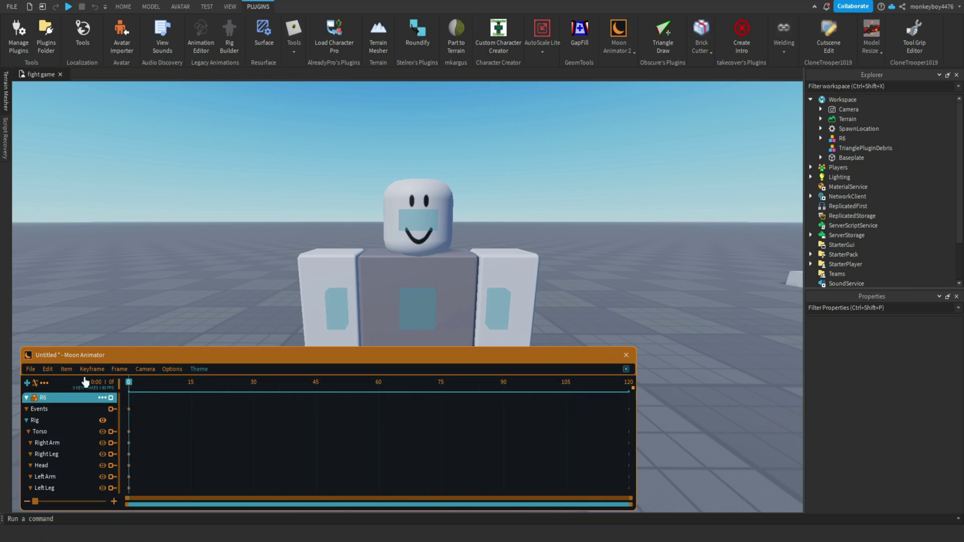
pyautogui.click(46, 384)
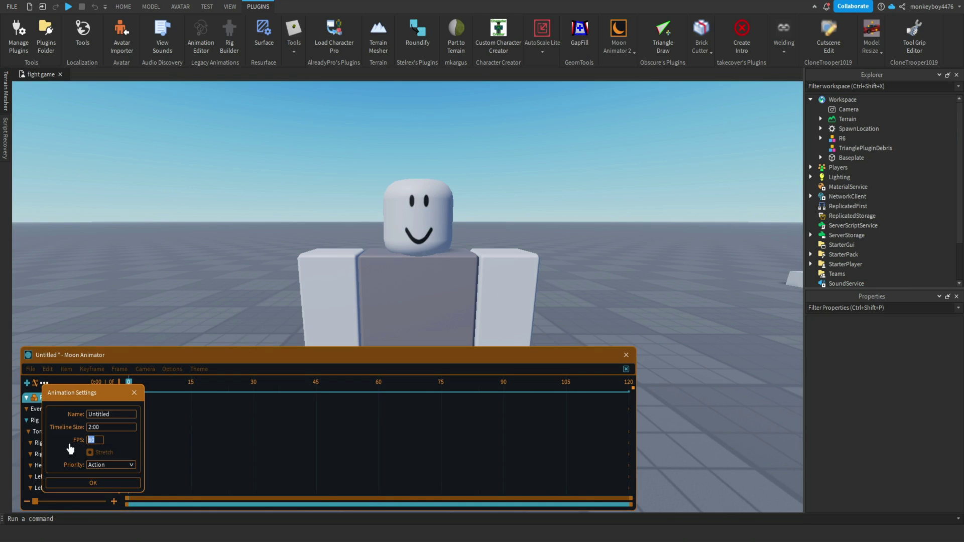
pyautogui.write('120')
pyautogui.press('Return')
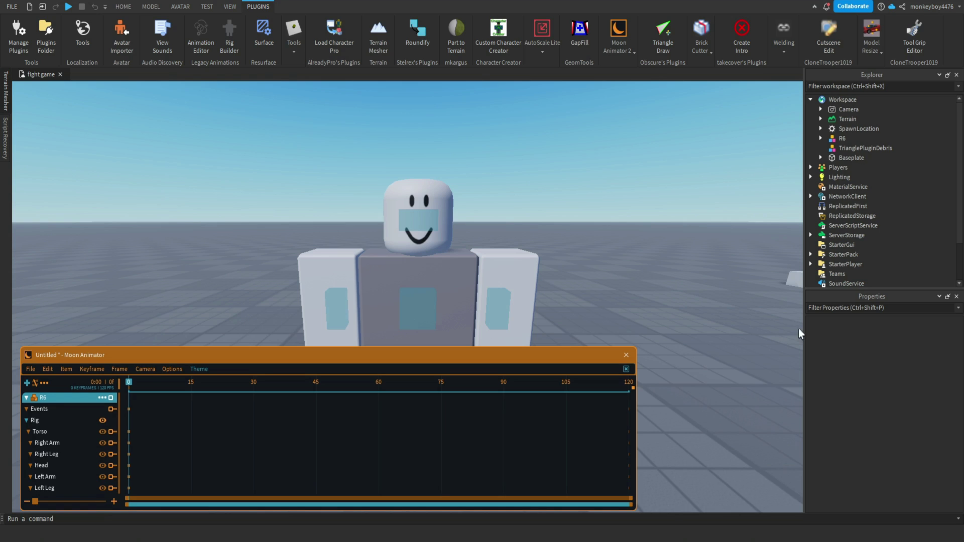
# Reposition the Moon Animator window slightly lower so more of the rig can be seen.
pyautogui.moveTo(517, 370); pyautogui.dragTo(484, 395)
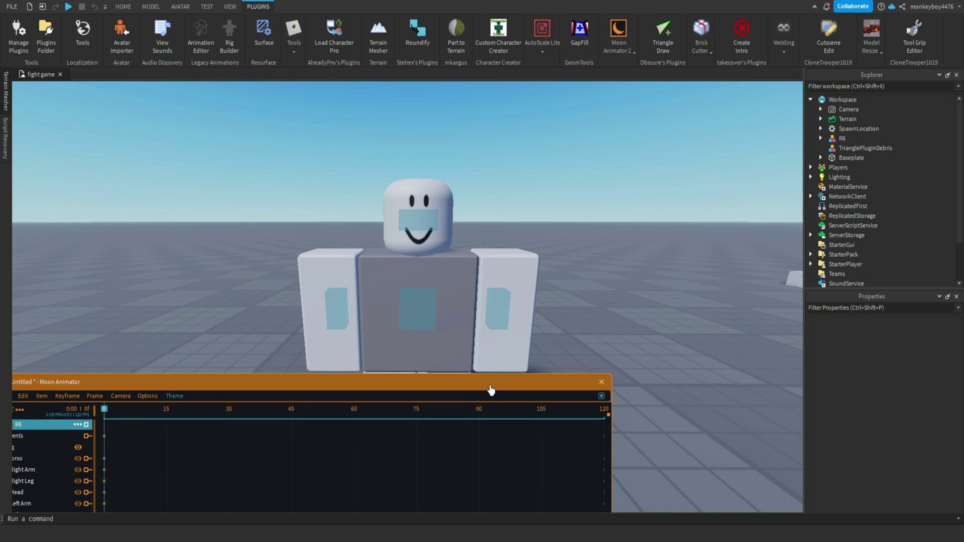
pyautogui.moveTo(491, 390); pyautogui.dragTo(527, 384)
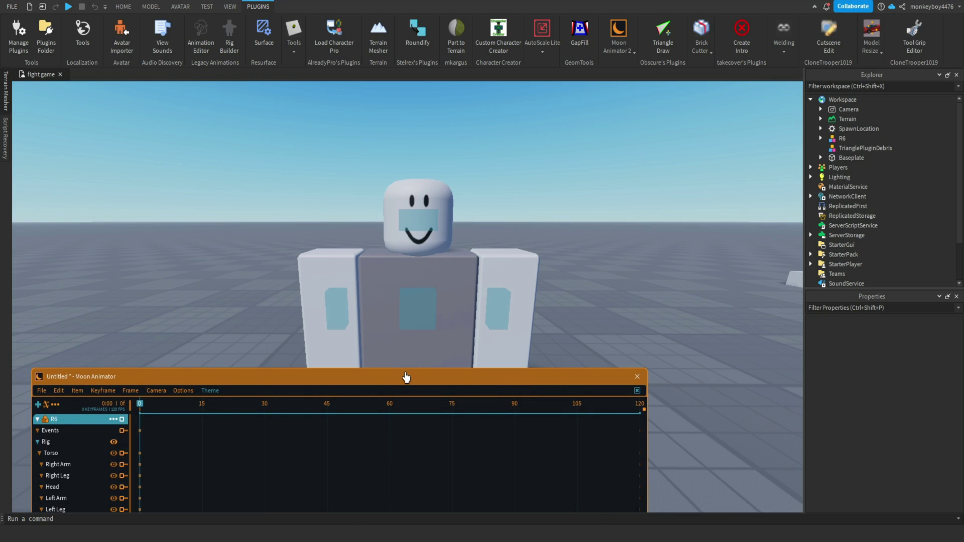
pyautogui.moveTo(406, 377); pyautogui.dragTo(390, 370)
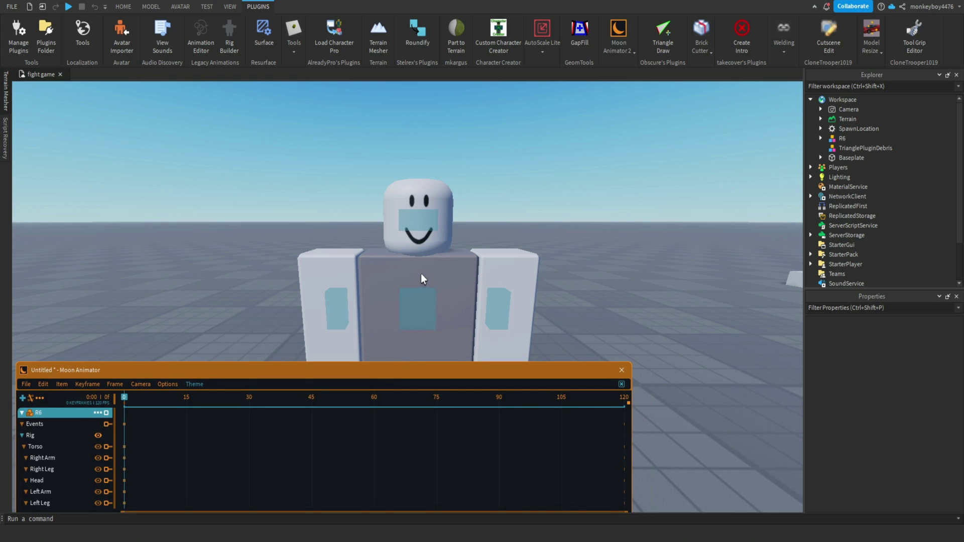
# Turn the rig's torso about its vertical axis by about 12° at frame 0 to begin the starting pose.
pyautogui.press('e')
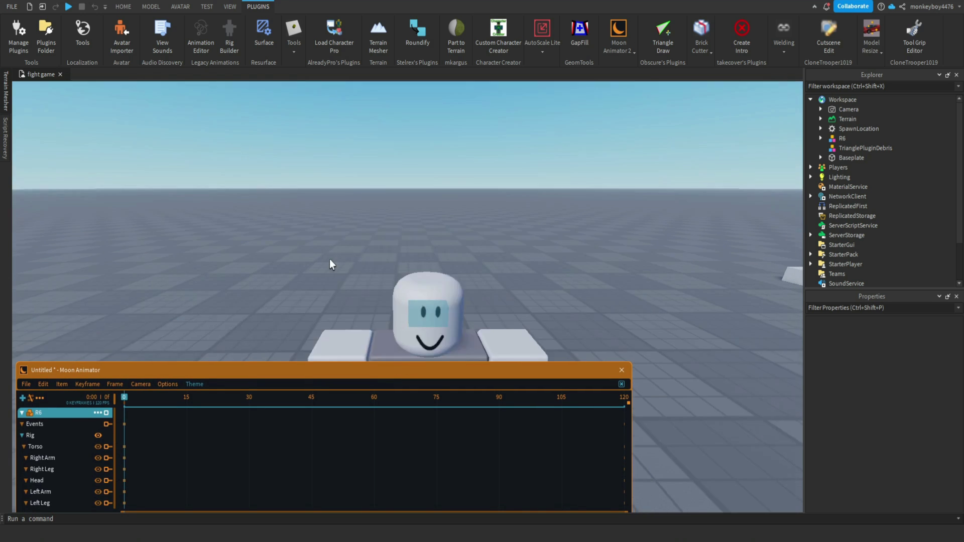
pyautogui.scroll(-4, 329, 259)
pyautogui.moveTo(330, 259); pyautogui.dragTo(355, 266, button='right')
pyautogui.scroll(3, 356, 264)
pyautogui.scroll(3, 355, 265)
pyautogui.click(337, 232)
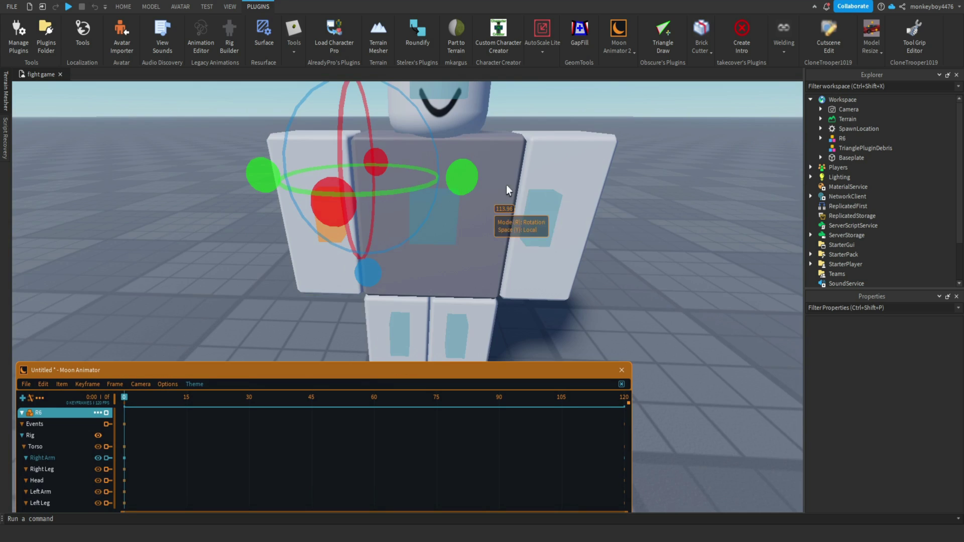
pyautogui.scroll(-4, 508, 183)
pyautogui.moveTo(506, 185); pyautogui.dragTo(514, 176, button='right')
pyautogui.scroll(4, 424, 313)
pyautogui.click(447, 232)
pyautogui.moveTo(459, 227); pyautogui.dragTo(465, 225, button='right')
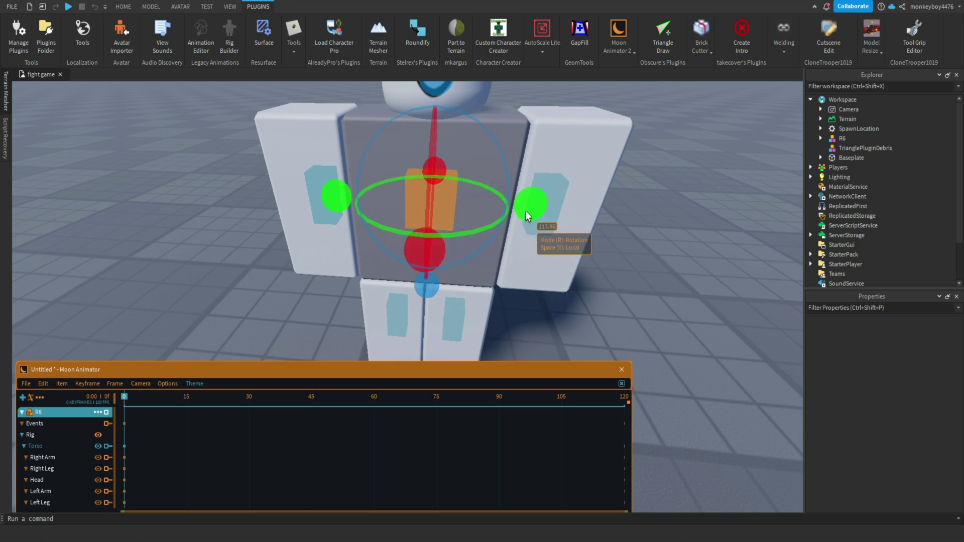
pyautogui.moveTo(525, 209); pyautogui.dragTo(523, 221)
# Rotate the right arm forward from the shoulder at frame 0.
pyautogui.click(330, 197)
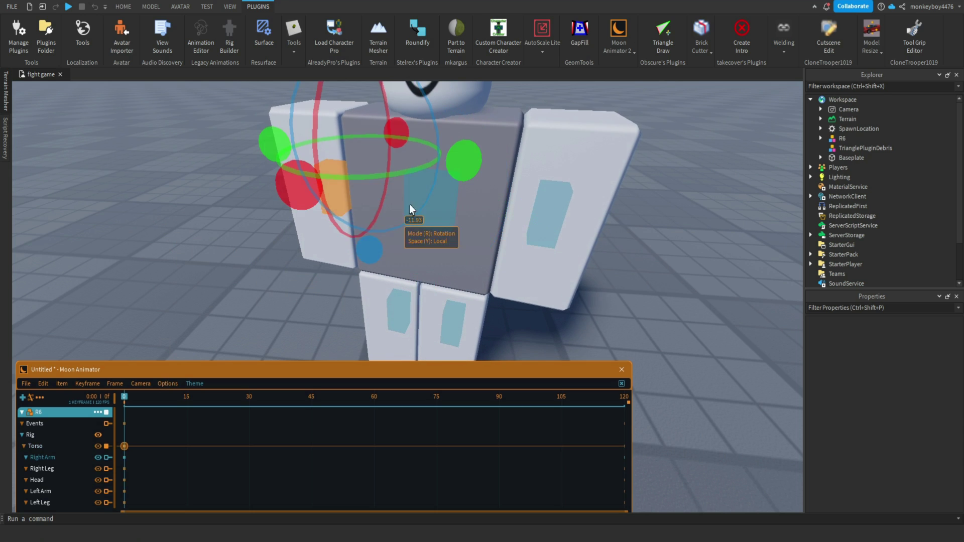
pyautogui.moveTo(409, 203)
pyautogui.mouseDown(button='right')
pyautogui.moveTo(402, 197)
pyautogui.moveTo(407, 213)
pyautogui.mouseUp(button='right')
pyautogui.scroll(3, 409, 206)
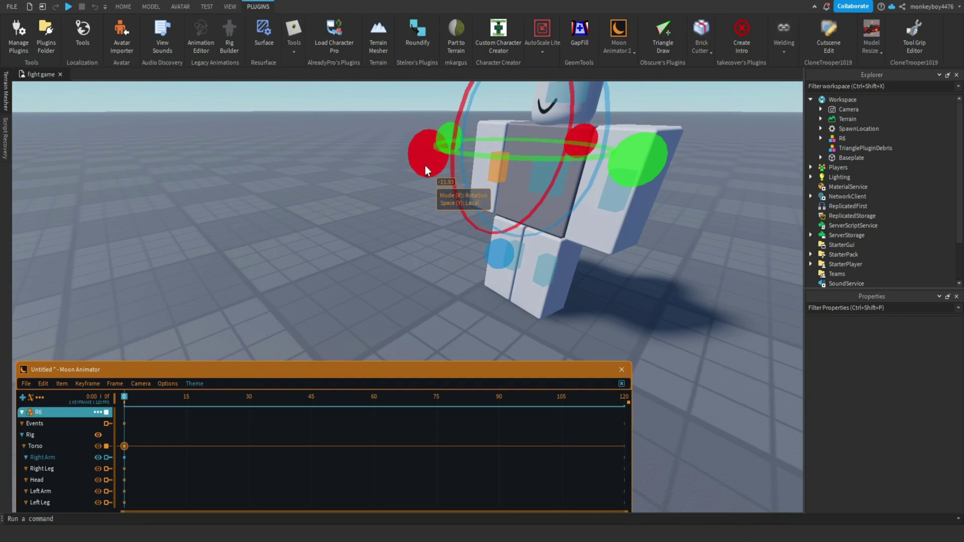
pyautogui.moveTo(425, 164); pyautogui.dragTo(486, 86)
# Turn the head about its vertical axis at frame 0 to offset the torso's twist.
pyautogui.moveTo(472, 150); pyautogui.dragTo(417, 129, button='right')
pyautogui.click(416, 130)
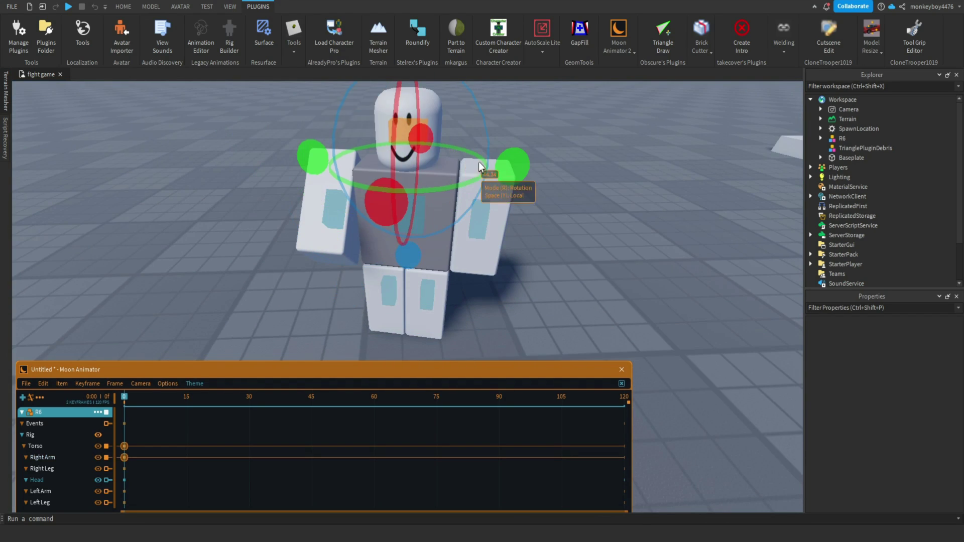
pyautogui.moveTo(509, 163); pyautogui.dragTo(517, 164)
pyautogui.click(585, 141)
pyautogui.moveTo(585, 140); pyautogui.dragTo(585, 141, button='right')
pyautogui.scroll(-2, 582, 146)
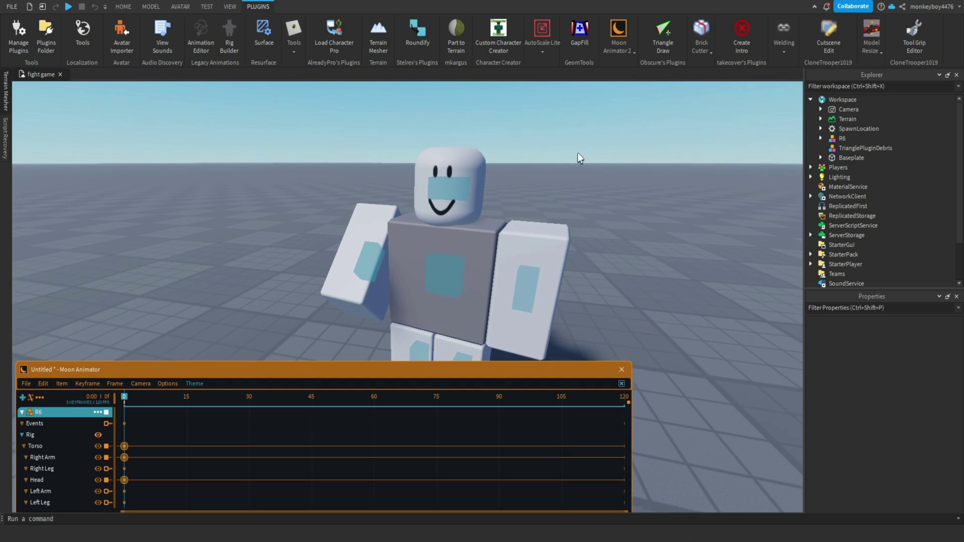
# Rotate the left arm slightly forward by about 10° at frame 0 and deselect it.
pyautogui.click(535, 282)
pyautogui.moveTo(535, 281); pyautogui.dragTo(410, 218, button='right')
pyautogui.moveTo(410, 218); pyautogui.dragTo(350, 261)
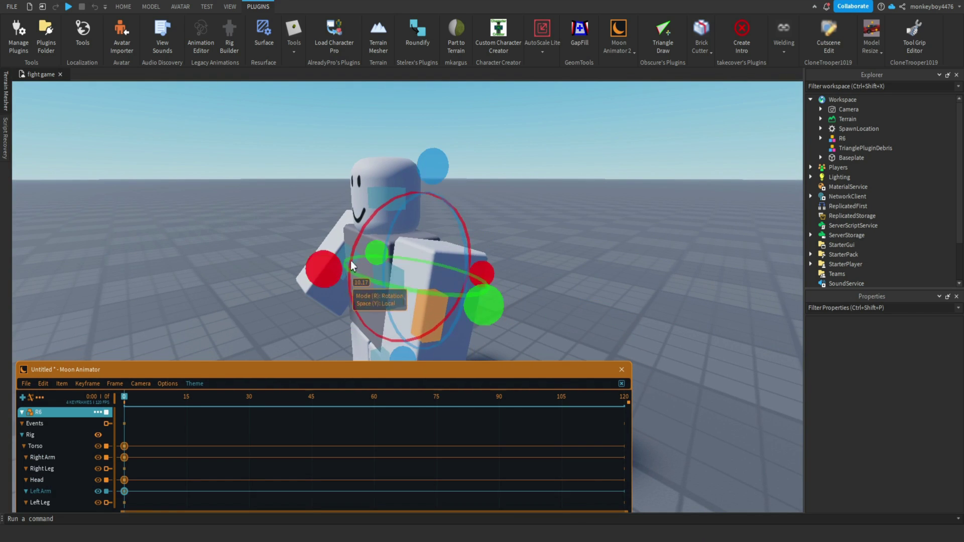
pyautogui.click(517, 191)
pyautogui.moveTo(516, 191); pyautogui.dragTo(516, 191, button='right')
pyautogui.scroll(-1, 328, 306)
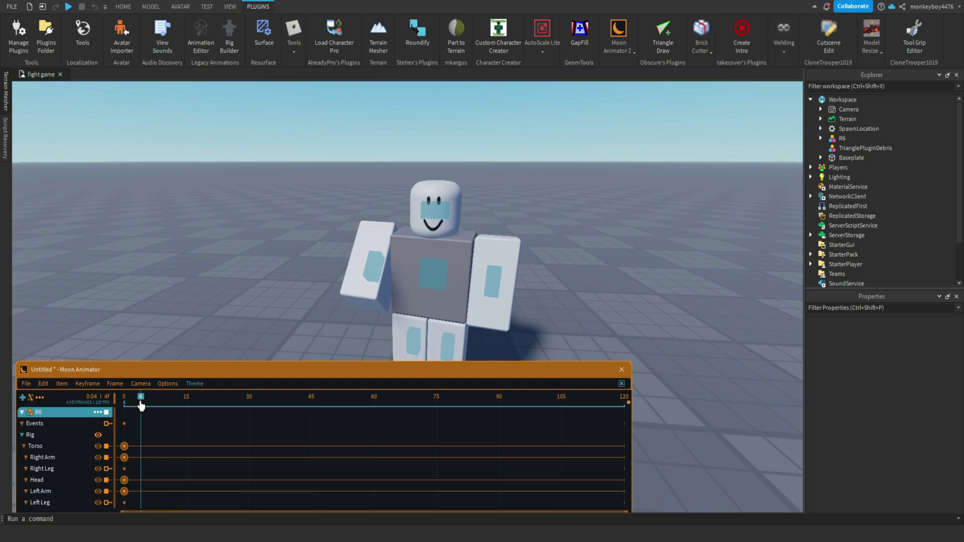
# At frame 5, turn the torso about its vertical axis and turn the head to keep it facing forward.
pyautogui.click(433, 271)
pyautogui.moveTo(519, 292); pyautogui.dragTo(518, 298, button='right')
pyautogui.press('w')
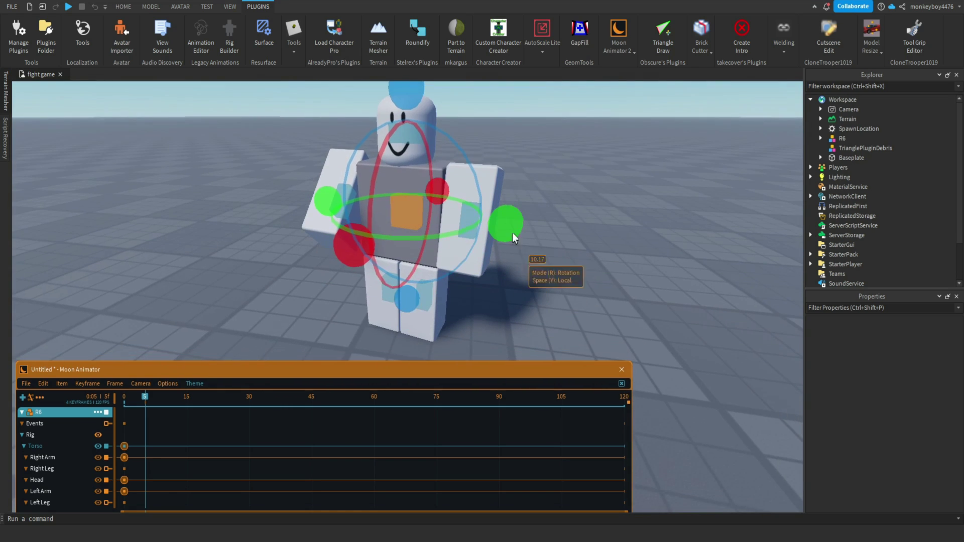
pyautogui.moveTo(513, 234); pyautogui.dragTo(499, 226)
pyautogui.click(418, 167)
pyautogui.moveTo(506, 164); pyautogui.dragTo(337, 199)
# Raise the right arm further at frame 5 and rotate it about a second axis.
pyautogui.click(344, 201)
pyautogui.moveTo(391, 194); pyautogui.dragTo(391, 194, button='right')
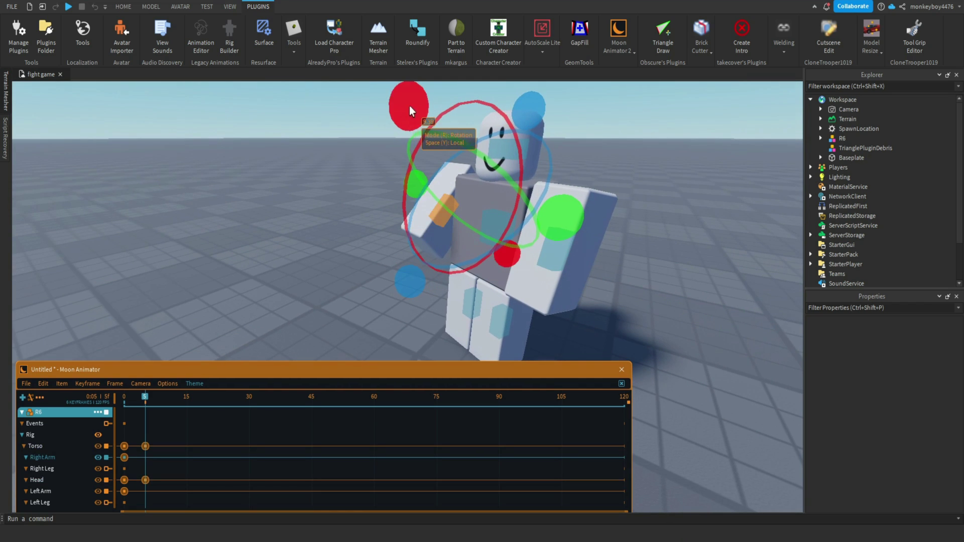
pyautogui.moveTo(408, 105); pyautogui.dragTo(462, 96)
pyautogui.moveTo(543, 171); pyautogui.dragTo(556, 184)
pyautogui.press('a')
pyautogui.moveTo(556, 184); pyautogui.dragTo(557, 183, button='right')
pyautogui.press('d')
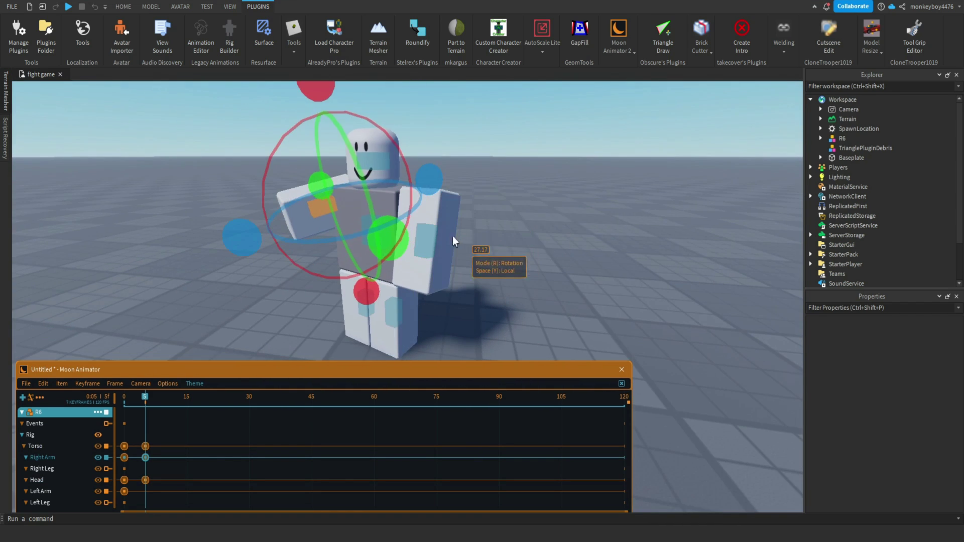
# Rotate the left arm further forward at frame 5 and deselect it.
pyautogui.click(434, 242)
pyautogui.moveTo(466, 227); pyautogui.dragTo(466, 227, button='right')
pyautogui.press('d')
pyautogui.moveTo(328, 218); pyautogui.dragTo(355, 192)
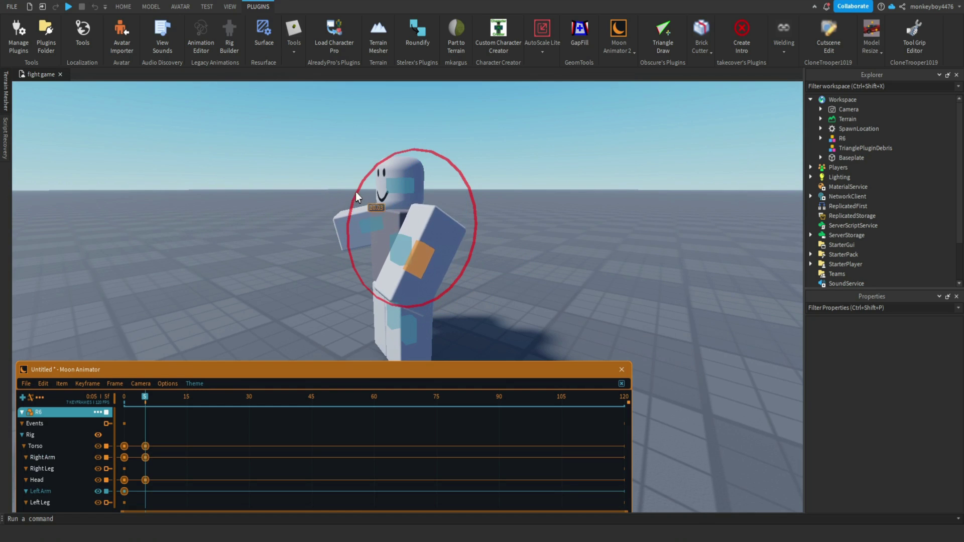
pyautogui.click(589, 165)
pyautogui.moveTo(589, 164); pyautogui.dragTo(589, 165, button='right')
pyautogui.press('s')
# Play back the animation from frame 0 to check the movement between the two poses.
pyautogui.moveTo(147, 399); pyautogui.dragTo(92, 400)
pyautogui.press('space')
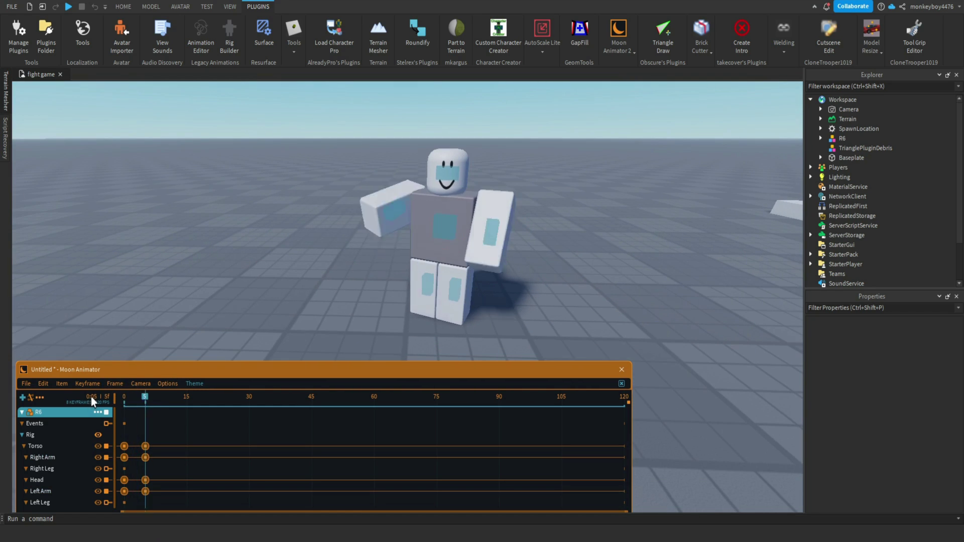
pyautogui.press('space')
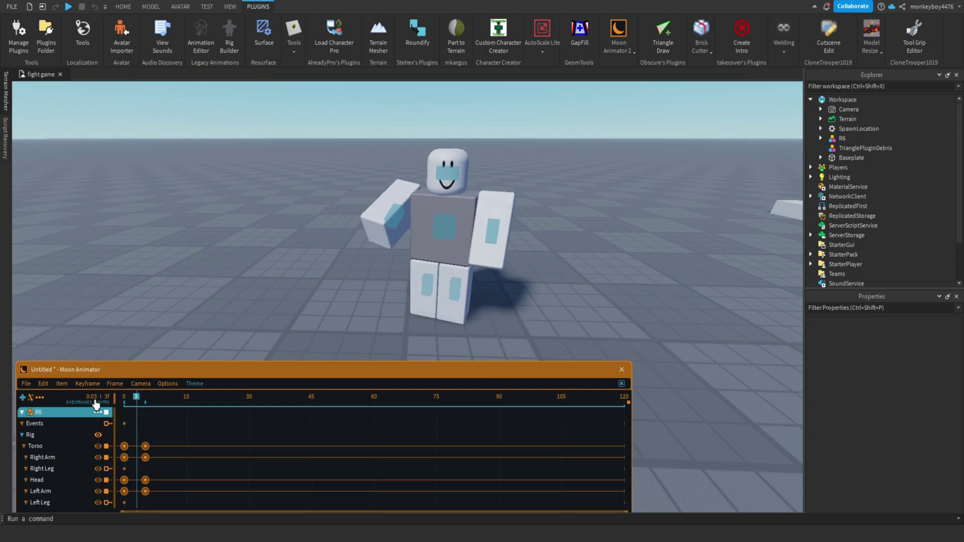
# Move the torso, arm and head keyframes from frame 5 to frame 10 and preview the slower motion.
pyautogui.moveTo(137, 438); pyautogui.dragTo(167, 451)
pyautogui.moveTo(145, 397); pyautogui.dragTo(105, 396)
pyautogui.press('space')
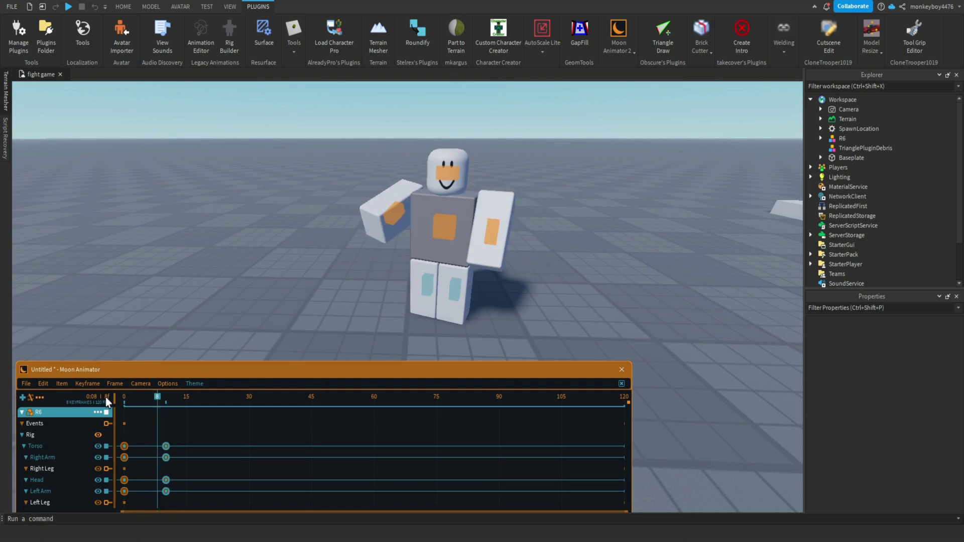
pyautogui.click(179, 301)
pyautogui.press('space')
# At frame 20, twist the torso further and turn the head about 7° to compensate.
pyautogui.click(191, 400)
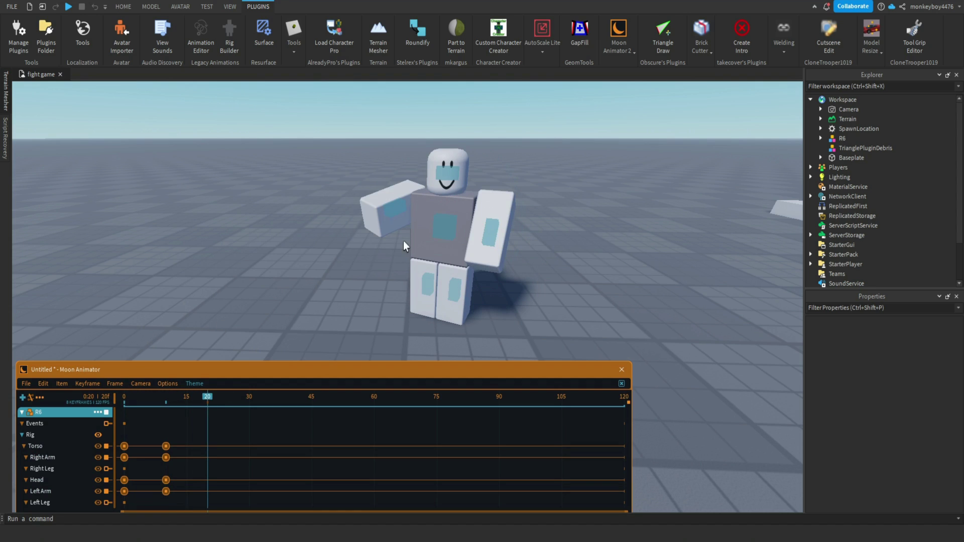
pyautogui.click(440, 236)
pyautogui.moveTo(551, 234); pyautogui.dragTo(552, 245)
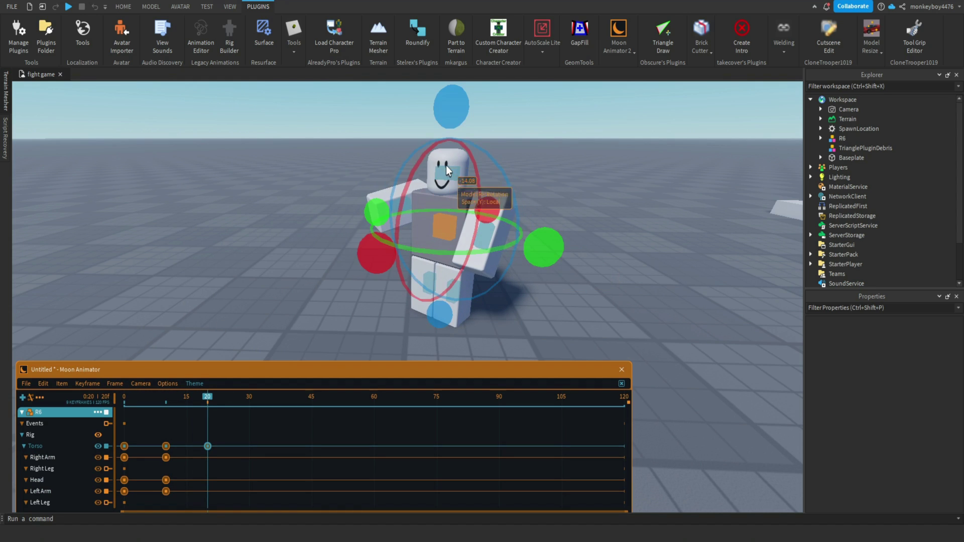
pyautogui.click(446, 166)
pyautogui.moveTo(556, 198); pyautogui.dragTo(563, 204)
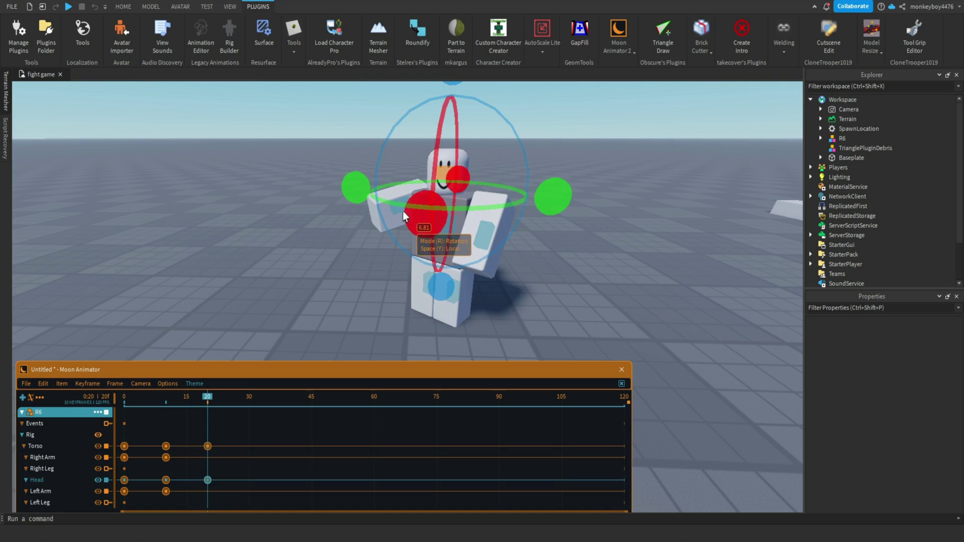
# Rotate the right arm about two axes at frame 20 to adjust its punch pose.
pyautogui.click(403, 211)
pyautogui.moveTo(500, 179); pyautogui.dragTo(506, 191)
pyautogui.moveTo(506, 191); pyautogui.dragTo(472, 175, button='right')
pyautogui.moveTo(391, 103)
pyautogui.mouseDown()
pyautogui.moveTo(416, 112)
pyautogui.moveTo(404, 104)
pyautogui.mouseUp()
# Rotate the left arm at frame 20 to match the twisted torso pose.
pyautogui.press('a')
pyautogui.moveTo(416, 104); pyautogui.dragTo(415, 105, button='right')
pyautogui.press('d')
pyautogui.click(493, 266)
pyautogui.press('d')
pyautogui.moveTo(493, 268); pyautogui.dragTo(492, 267, button='right')
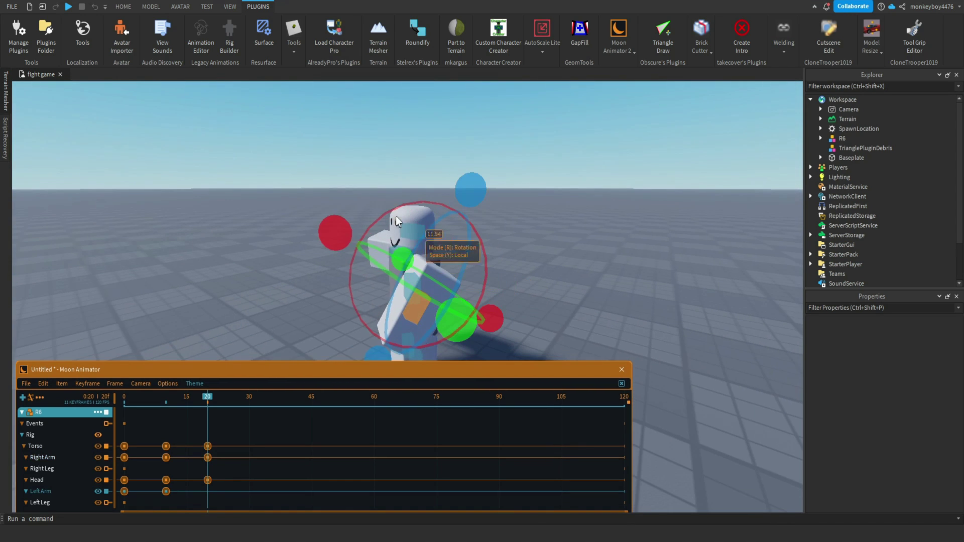
pyautogui.moveTo(339, 230); pyautogui.dragTo(365, 203)
pyautogui.click(535, 168)
# Scrub the timeline from frame 20 back to frame 0 to check the motion from the front.
pyautogui.press('a')
pyautogui.moveTo(537, 167); pyautogui.dragTo(544, 167, button='right')
pyautogui.press('w')
pyautogui.moveTo(207, 401); pyautogui.dragTo(10, 406)
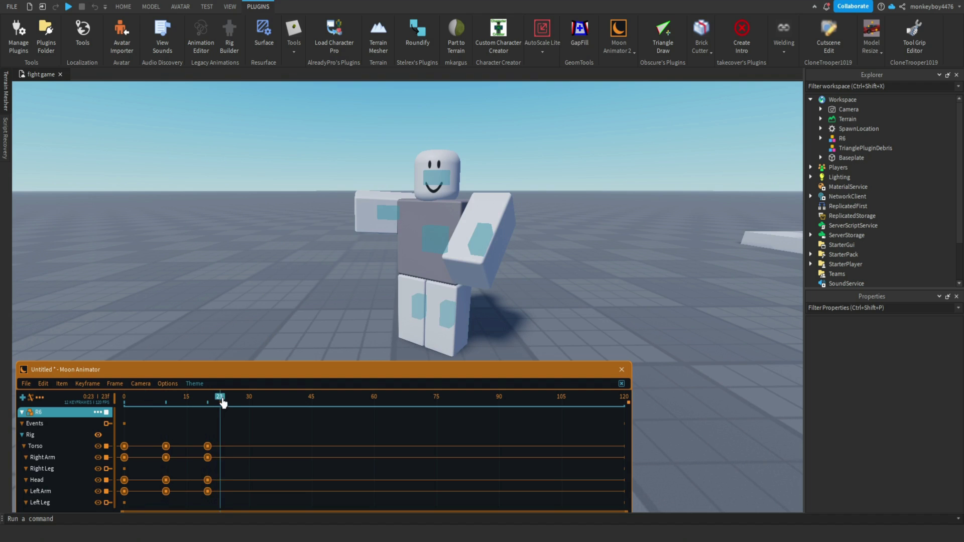
# At frame 25, twist the torso slightly further and rotate the right arm to follow it.
pyautogui.click(439, 230)
pyautogui.moveTo(534, 250); pyautogui.dragTo(556, 250)
pyautogui.click(391, 208)
pyautogui.moveTo(502, 220); pyautogui.dragTo(493, 224)
pyautogui.moveTo(493, 224); pyautogui.dragTo(489, 225, button='right')
pyautogui.press('r')
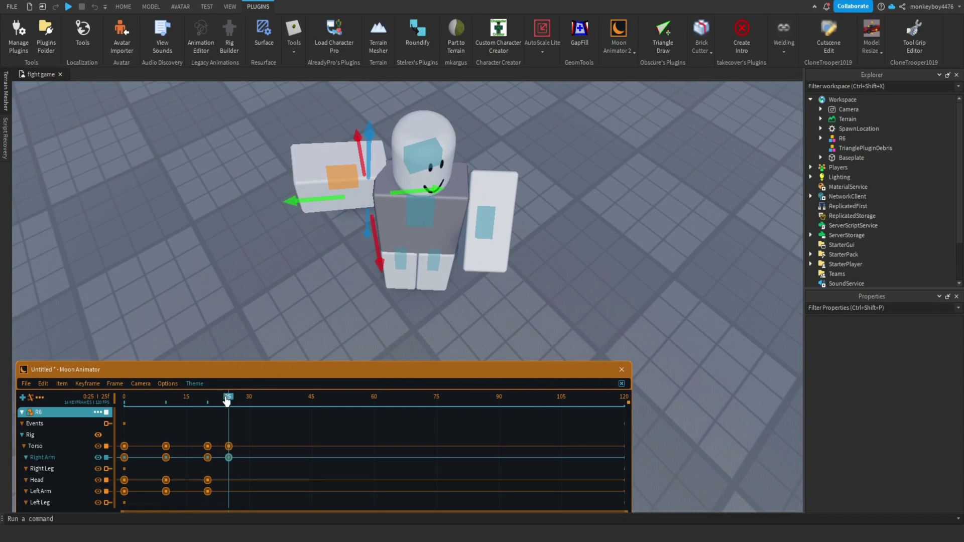
pyautogui.moveTo(226, 400); pyautogui.dragTo(228, 434)
# At frame 25, rotate the left arm about 7° and turn the head to compensate for the torso twist.
pyautogui.click(486, 221)
pyautogui.moveTo(490, 223); pyautogui.dragTo(487, 208, button='right')
pyautogui.press('r')
pyautogui.moveTo(456, 257); pyautogui.dragTo(455, 236)
pyautogui.click(480, 267)
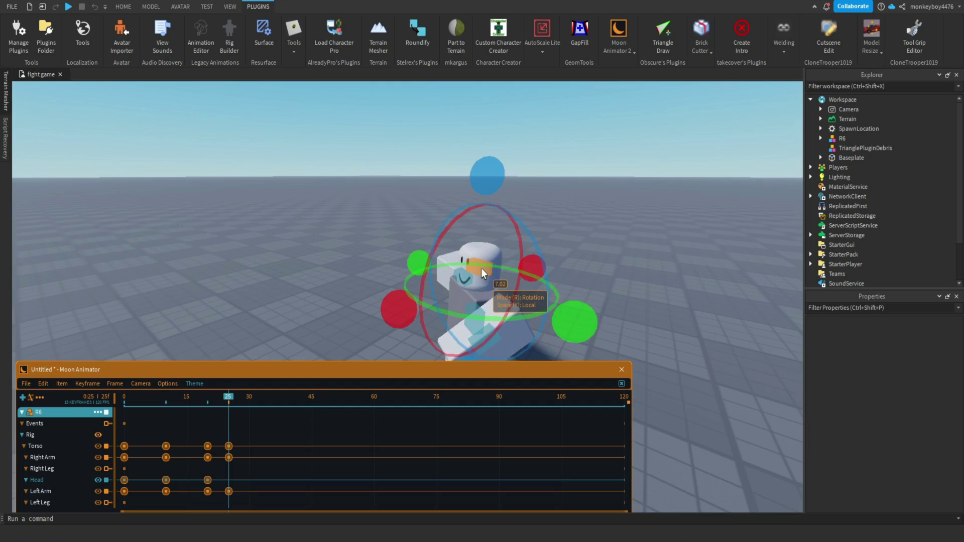
pyautogui.moveTo(482, 269); pyautogui.dragTo(484, 268, button='right')
pyautogui.moveTo(558, 227); pyautogui.dragTo(591, 224)
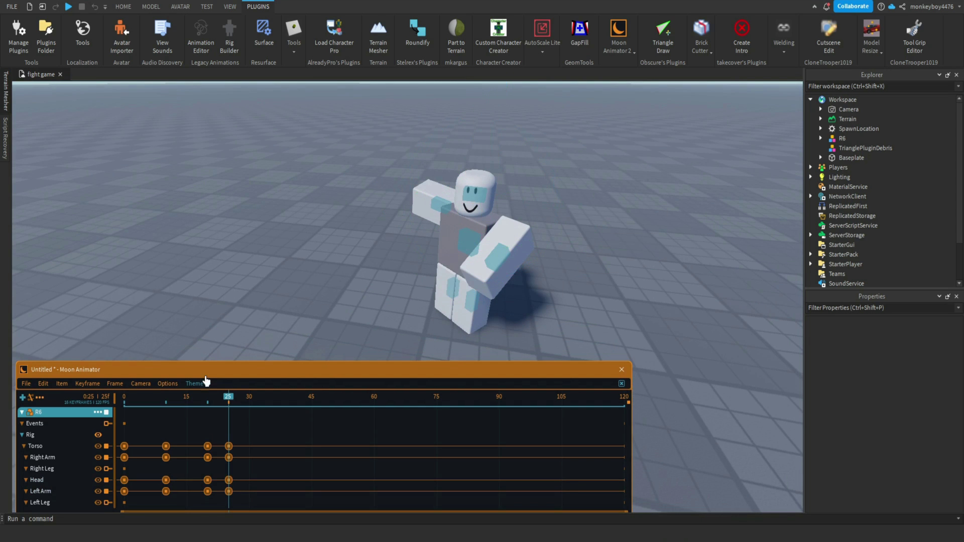
# Play the animation from frame 0 to check the wind-up through frame 25.
pyautogui.moveTo(226, 405); pyautogui.dragTo(64, 421)
pyautogui.press('space')
pyautogui.press('space')
pyautogui.press('space')
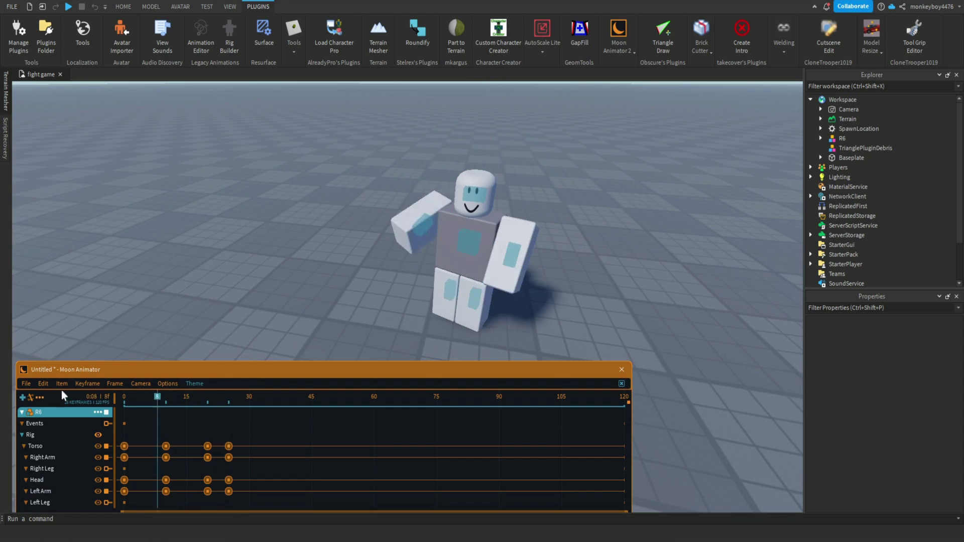
# Turn the head about 6° at frame 20 and scrub forward to compare it with the frame 25 pose.
pyautogui.moveTo(157, 398); pyautogui.dragTo(209, 403)
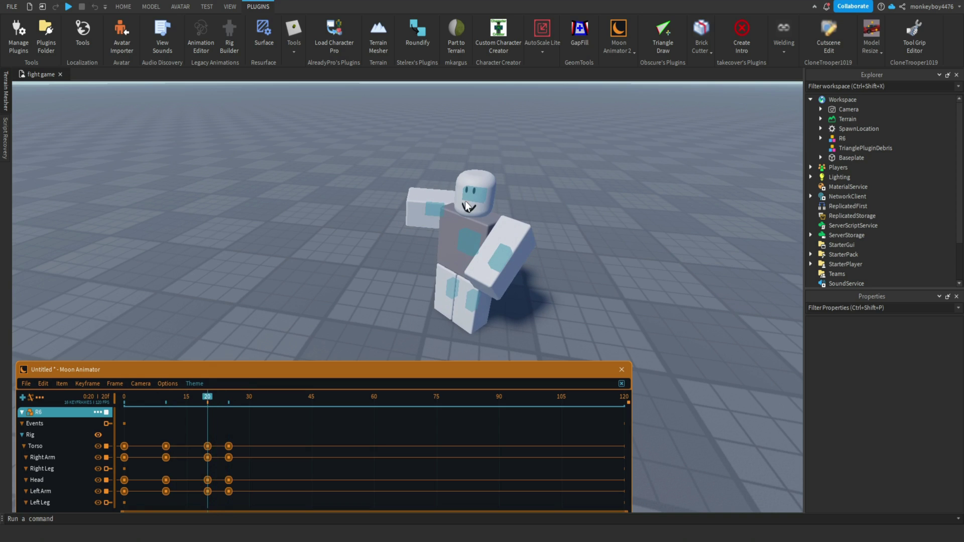
pyautogui.click(465, 201)
pyautogui.moveTo(555, 233); pyautogui.dragTo(577, 230)
pyautogui.click(224, 399)
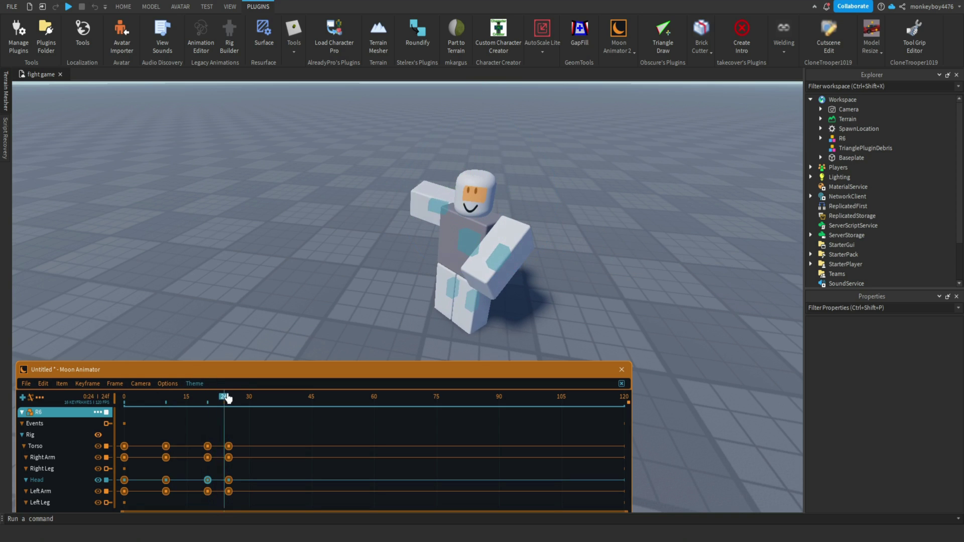
# Play the animation from frame 0, view it from the front and step back through the frames to review the timing.
pyautogui.moveTo(227, 396); pyautogui.dragTo(122, 394)
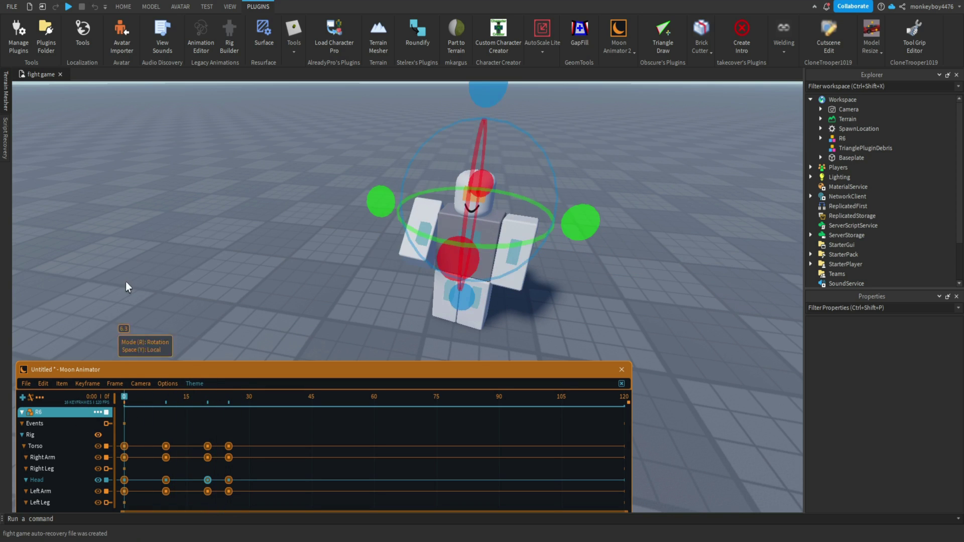
pyautogui.click(126, 281)
pyautogui.press('space')
pyautogui.press('space')
pyautogui.moveTo(176, 263); pyautogui.dragTo(176, 263, button='right')
pyautogui.press('s')
pyautogui.press('Left')
pyautogui.press('Left')
pyautogui.press('Left')
pyautogui.press('Left')
pyautogui.press('Left')
pyautogui.press('Left')
pyautogui.press('Left')
pyautogui.press('Left')
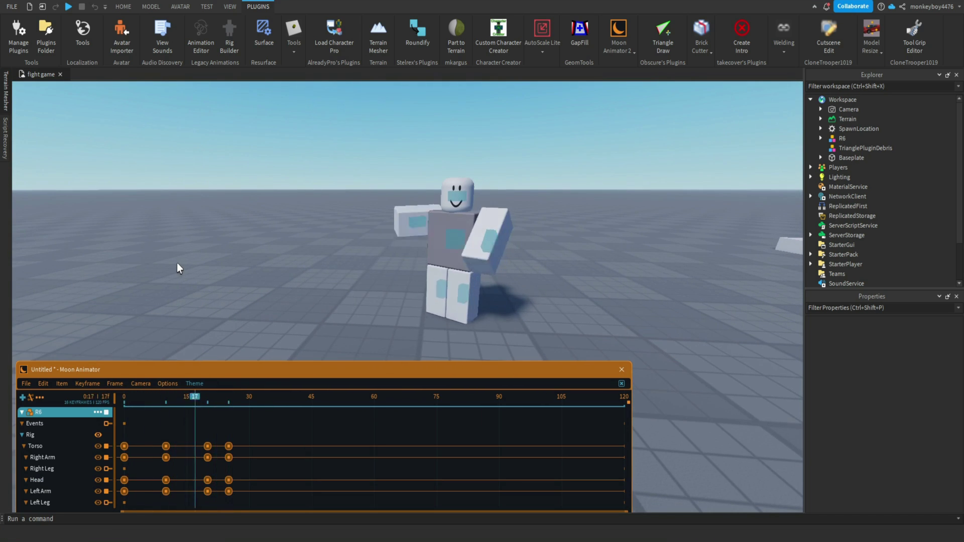
# Speed up the wind-up by moving the keyframes at frames 10, 20 and 25 to frames 8, 16 and 21.
pyautogui.scroll(5, 181, 259)
pyautogui.moveTo(191, 439); pyautogui.dragTo(258, 495)
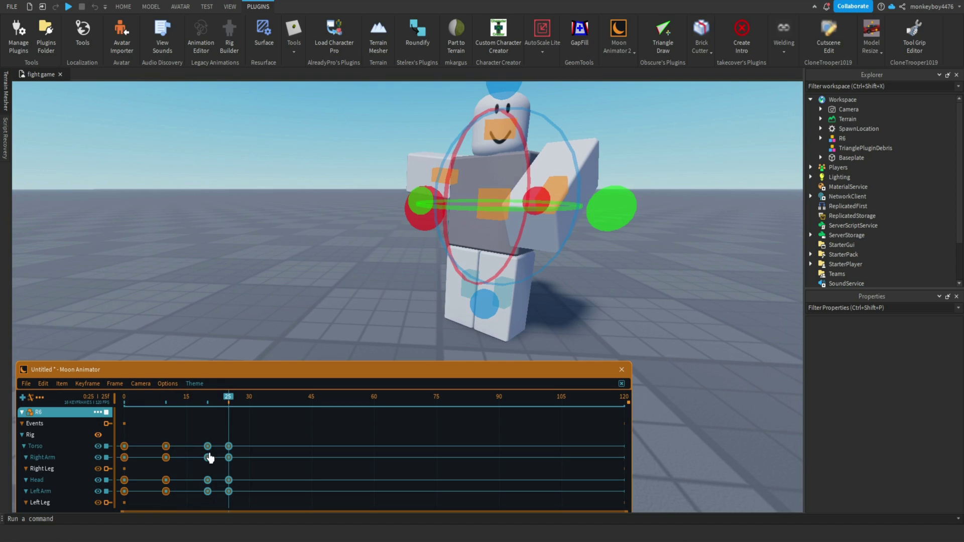
pyautogui.click(207, 453)
pyautogui.moveTo(199, 456); pyautogui.dragTo(198, 456)
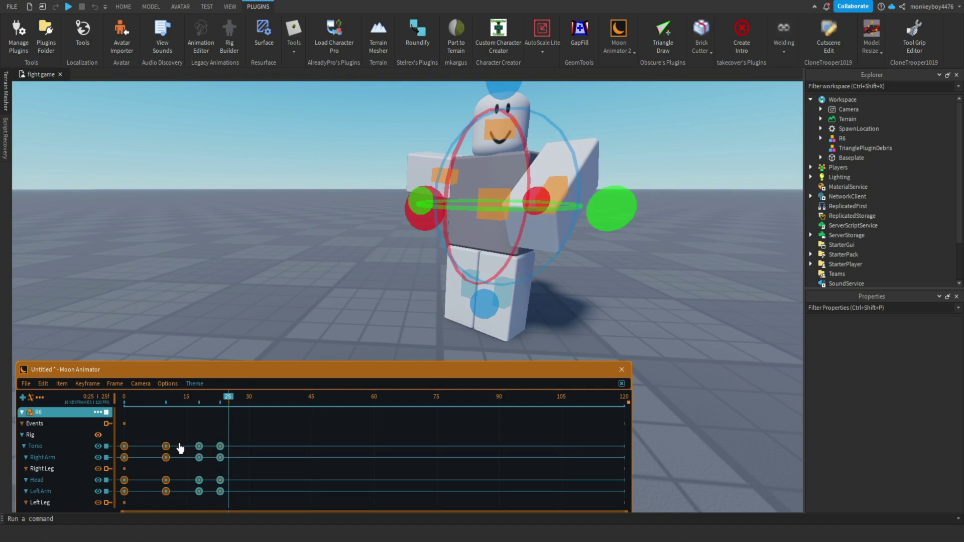
pyautogui.moveTo(144, 436); pyautogui.dragTo(250, 511)
pyautogui.moveTo(165, 455); pyautogui.dragTo(157, 454)
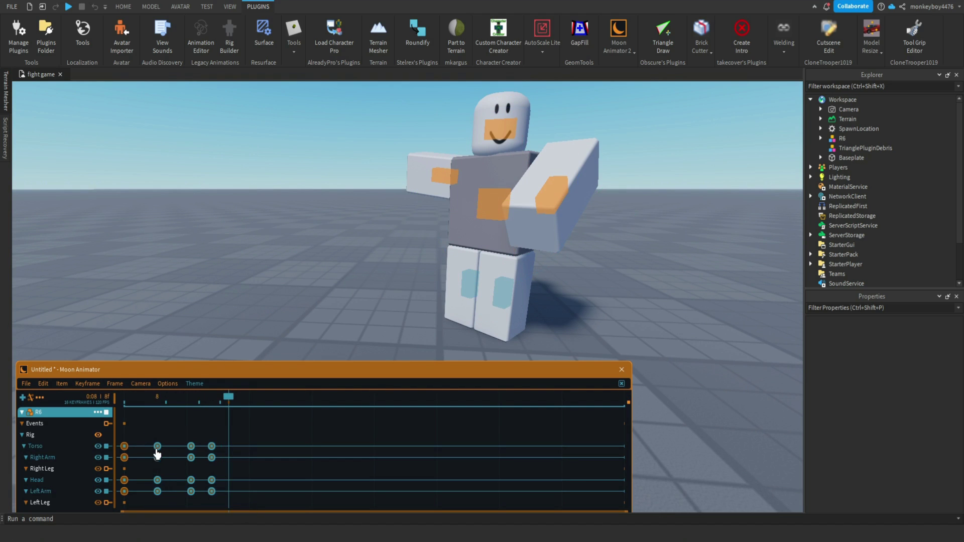
pyautogui.click(190, 435)
# Play the retimed animation from frame 0 to check its faster pace.
pyautogui.moveTo(226, 401); pyautogui.dragTo(30, 418)
pyautogui.press('space')
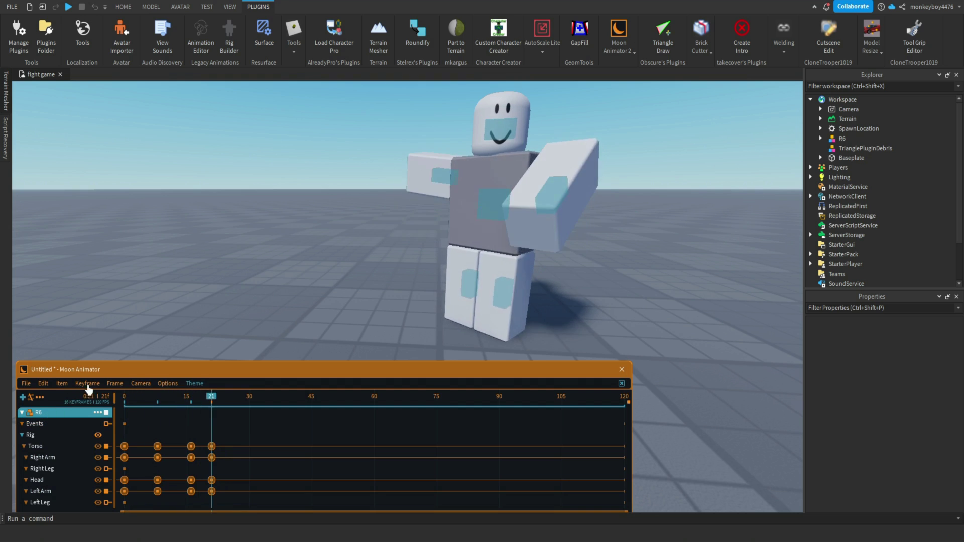
pyautogui.press('space')
pyautogui.moveTo(149, 328); pyautogui.dragTo(150, 328, button='right')
pyautogui.press('w')
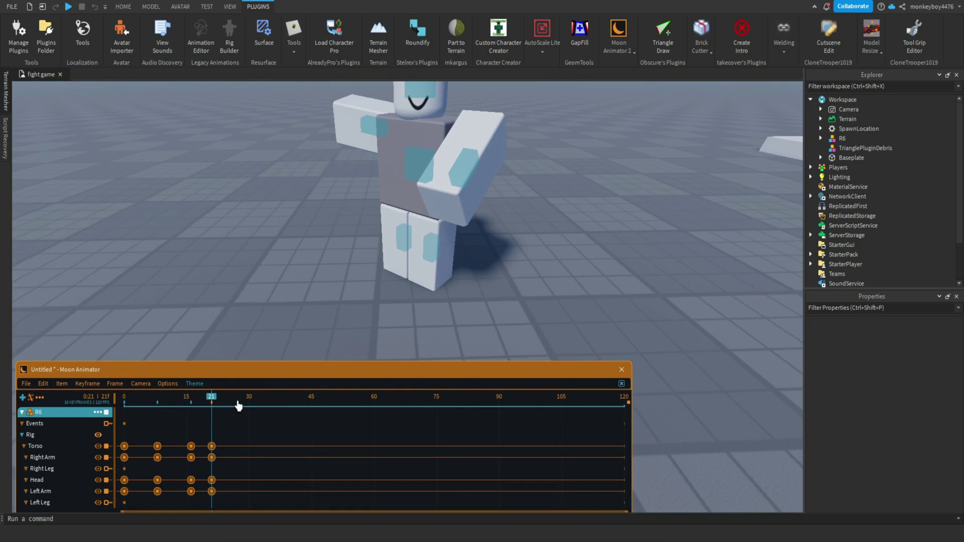
# Add a torso keyframe at frame 23 by rotating the torso about 1.5°.
pyautogui.click(250, 406)
pyautogui.moveTo(246, 405); pyautogui.dragTo(221, 407)
pyautogui.moveTo(363, 173); pyautogui.dragTo(363, 174, button='right')
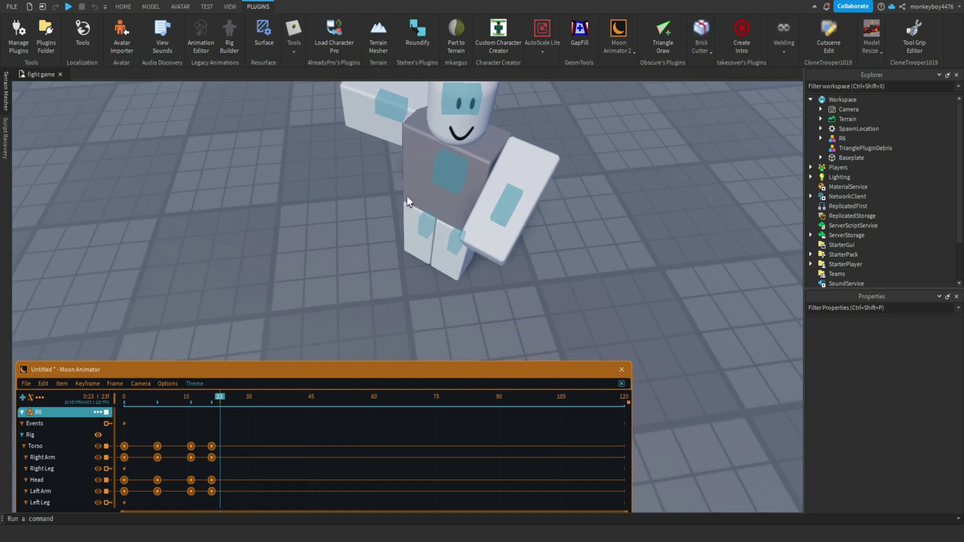
pyautogui.click(451, 174)
pyautogui.moveTo(546, 219); pyautogui.dragTo(543, 226)
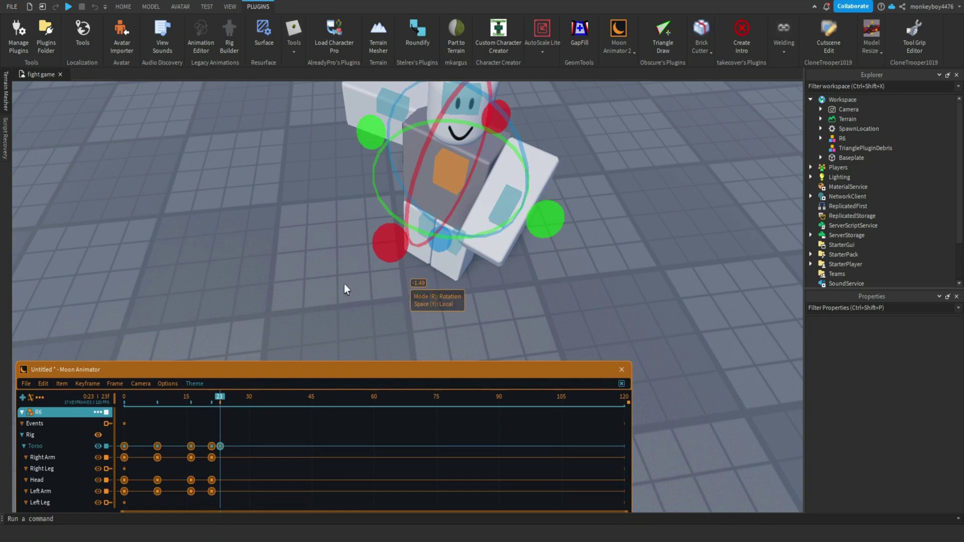
pyautogui.click(344, 285)
# Play the animation from the start to check the extra torso movement at frame 23.
pyautogui.press('space')
pyautogui.press('space')
pyautogui.press('space')
pyautogui.press('space')
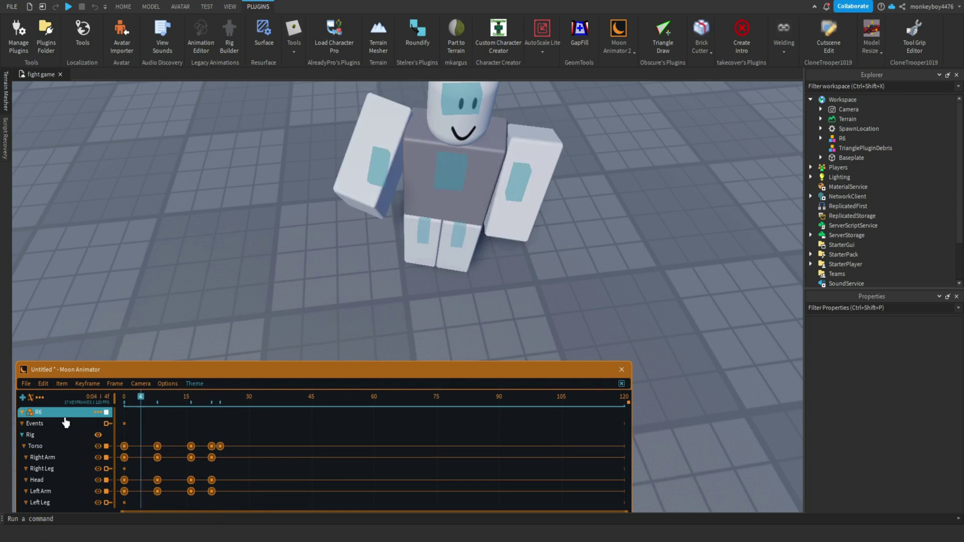
pyautogui.press('space')
pyautogui.moveTo(140, 308); pyautogui.dragTo(140, 314, button='right')
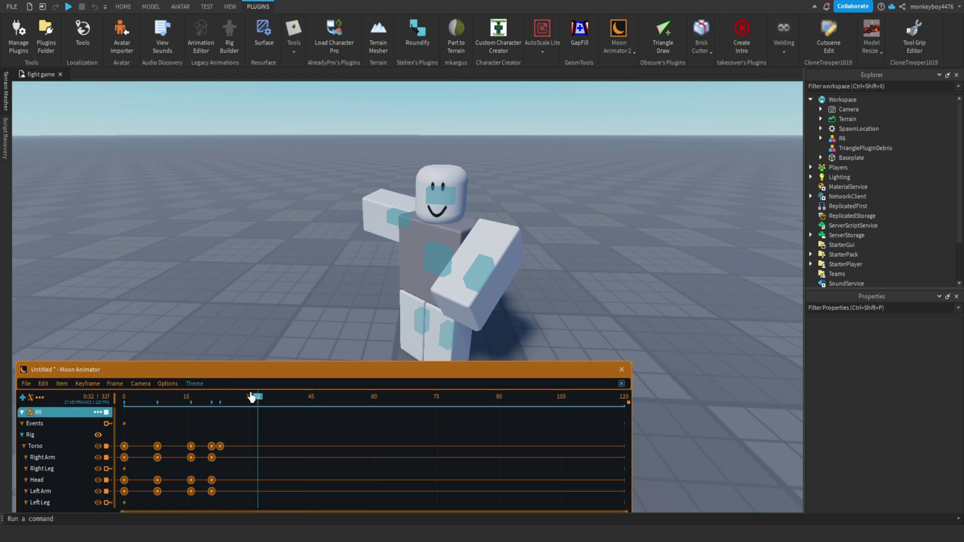
# At frame 32, twist the torso in the opposite direction and turn the head about 41° to face forward.
pyautogui.click(433, 261)
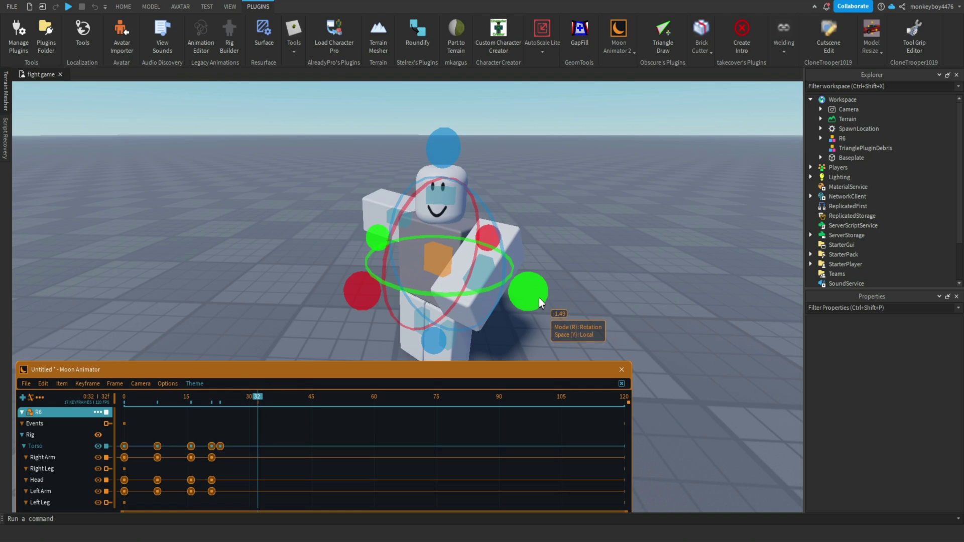
pyautogui.moveTo(539, 297); pyautogui.dragTo(577, 260)
pyautogui.click(448, 193)
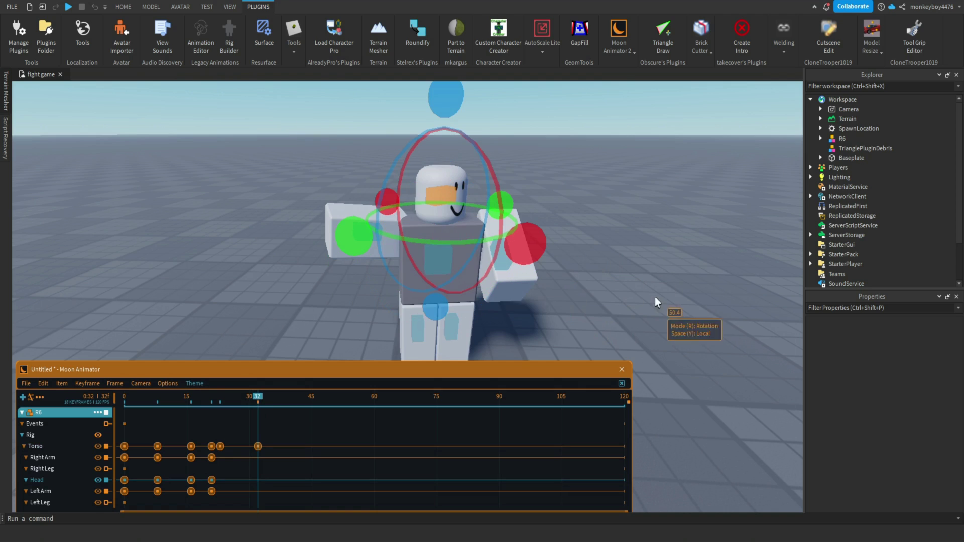
pyautogui.moveTo(504, 203)
pyautogui.mouseDown()
pyautogui.moveTo(502, 221)
pyautogui.moveTo(514, 217)
pyautogui.mouseUp()
# At frame 32, rotate the right arm about several axes and shift its position beside the torso.
pyautogui.click(361, 250)
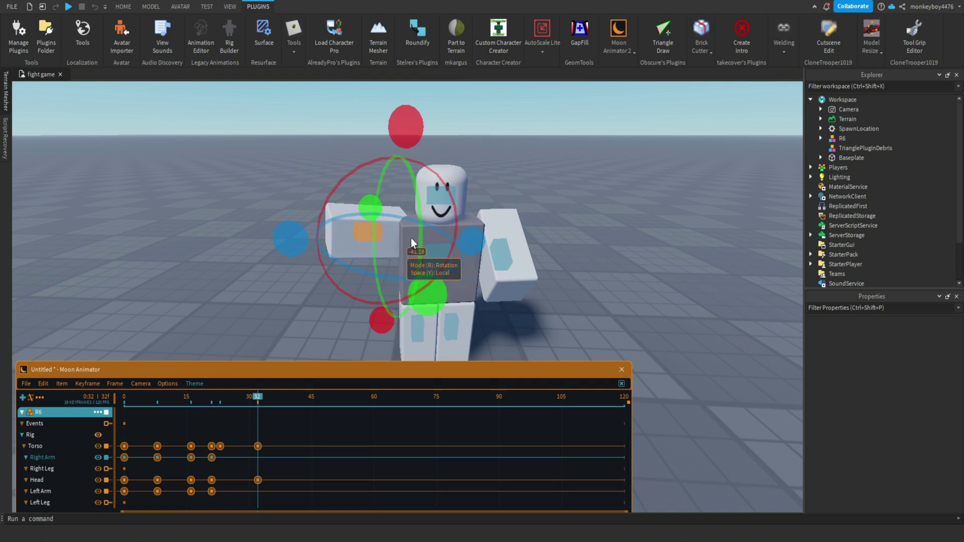
pyautogui.moveTo(411, 238); pyautogui.dragTo(466, 216)
pyautogui.moveTo(394, 163); pyautogui.dragTo(393, 165)
pyautogui.press('r')
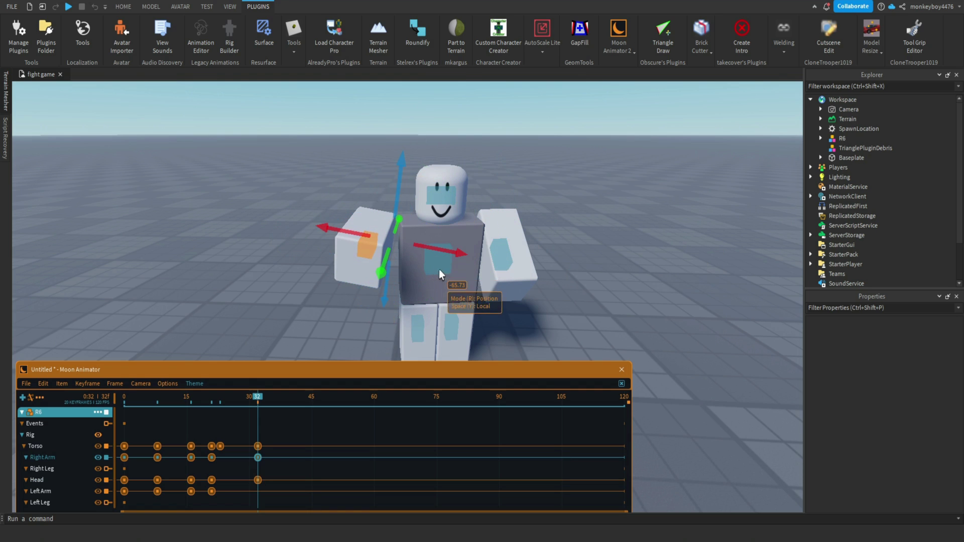
pyautogui.moveTo(448, 251); pyautogui.dragTo(457, 251)
pyautogui.press('r')
pyautogui.moveTo(454, 246); pyautogui.dragTo(454, 246, button='right')
pyautogui.moveTo(486, 304); pyautogui.dragTo(481, 267)
pyautogui.moveTo(481, 268); pyautogui.dragTo(477, 263, button='right')
# Rotate the left arm at frame 32 to fit the turned torso.
pyautogui.click(421, 240)
pyautogui.moveTo(455, 171); pyautogui.dragTo(455, 172, button='right')
pyautogui.moveTo(451, 149); pyautogui.dragTo(436, 213)
pyautogui.moveTo(459, 247); pyautogui.dragTo(453, 239)
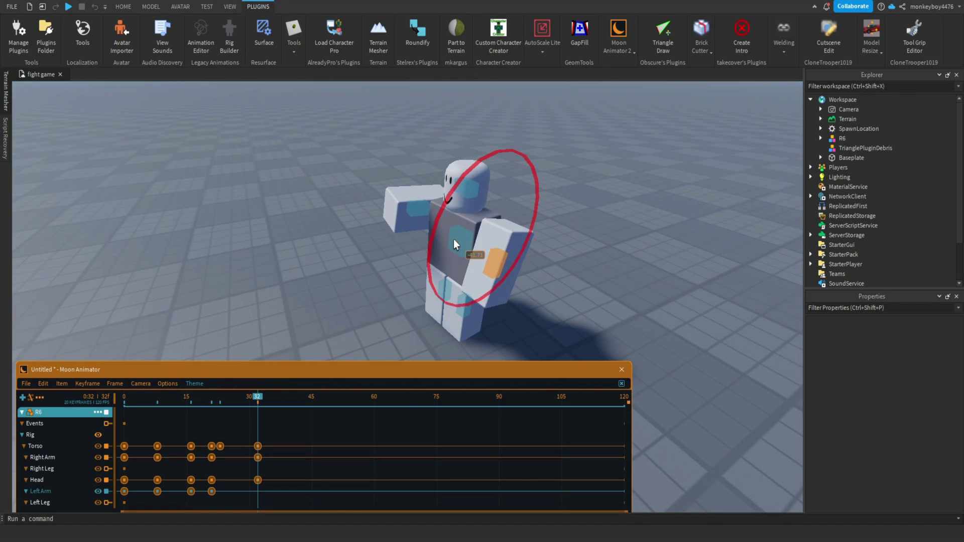
pyautogui.click(664, 195)
# Play the animation from frame 0 to check the transition into the frame 32 pose.
pyautogui.moveTo(665, 196); pyautogui.dragTo(665, 196, button='right')
pyautogui.press('w')
pyautogui.moveTo(311, 352); pyautogui.dragTo(309, 352, button='right')
pyautogui.press('s')
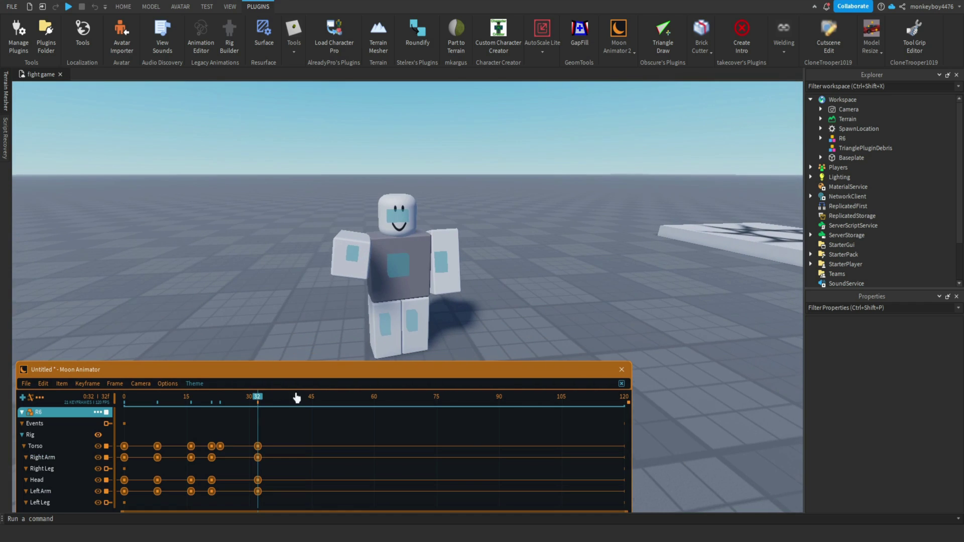
pyautogui.moveTo(261, 400); pyautogui.dragTo(59, 420)
pyautogui.press('space')
# At frame 38, twist the torso about 21° and tilt it about 3°, turning the head about 20° to compensate.
pyautogui.click(407, 265)
pyautogui.moveTo(484, 252); pyautogui.dragTo(517, 222)
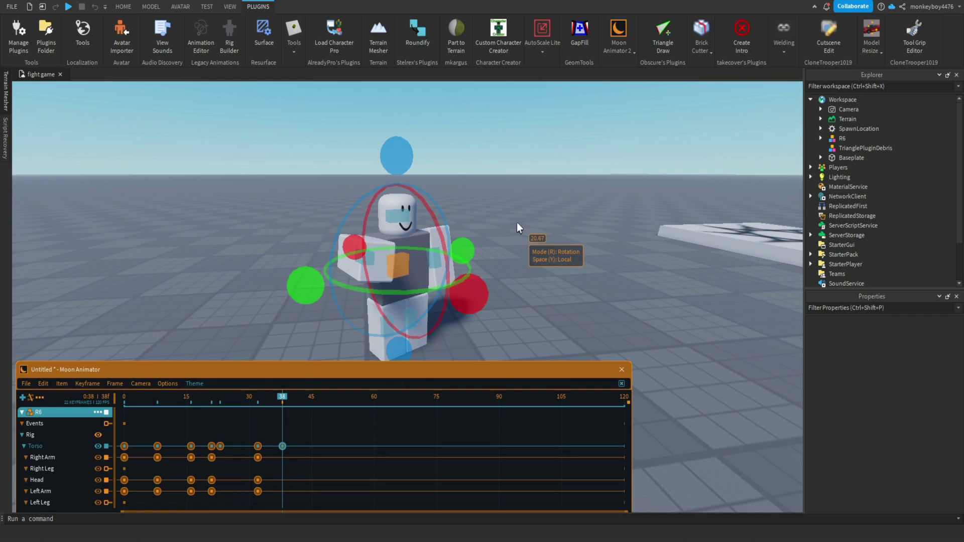
pyautogui.moveTo(479, 303); pyautogui.dragTo(469, 298)
pyautogui.click(392, 216)
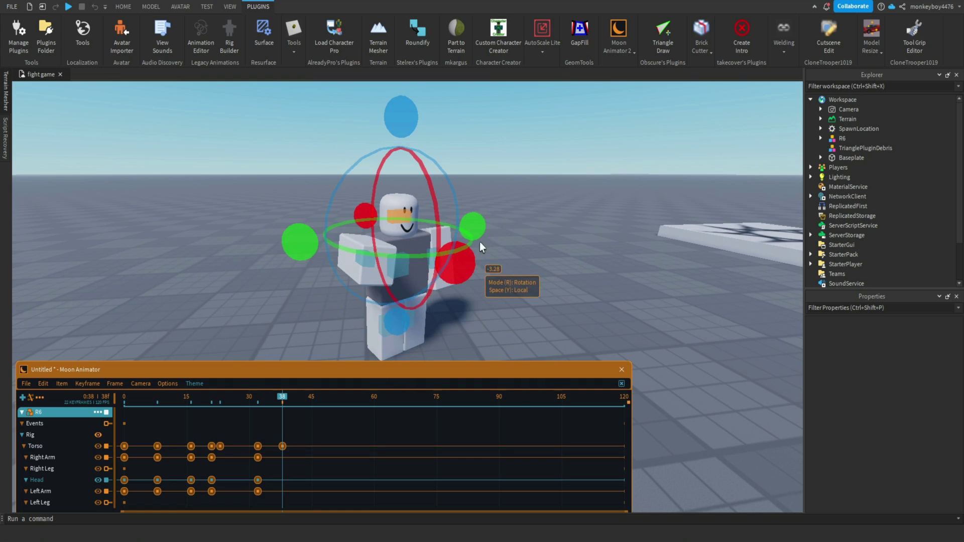
pyautogui.moveTo(475, 231); pyautogui.dragTo(483, 231)
# At frame 38, rotate the right arm across the chest and shift its position in front of the torso.
pyautogui.click(363, 256)
pyautogui.moveTo(404, 270); pyautogui.dragTo(404, 272, button='right')
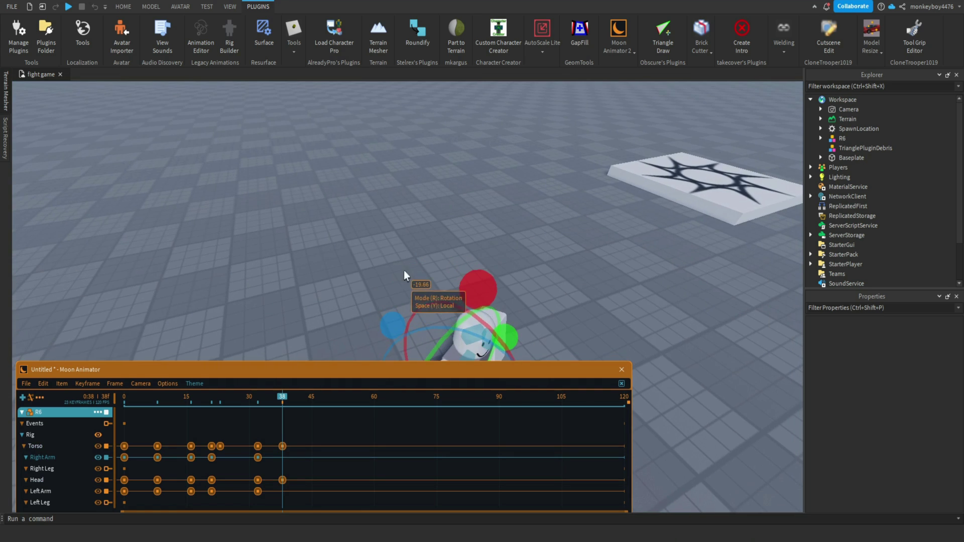
pyautogui.moveTo(453, 309); pyautogui.dragTo(453, 309, button='right')
pyautogui.moveTo(422, 221); pyautogui.dragTo(452, 179)
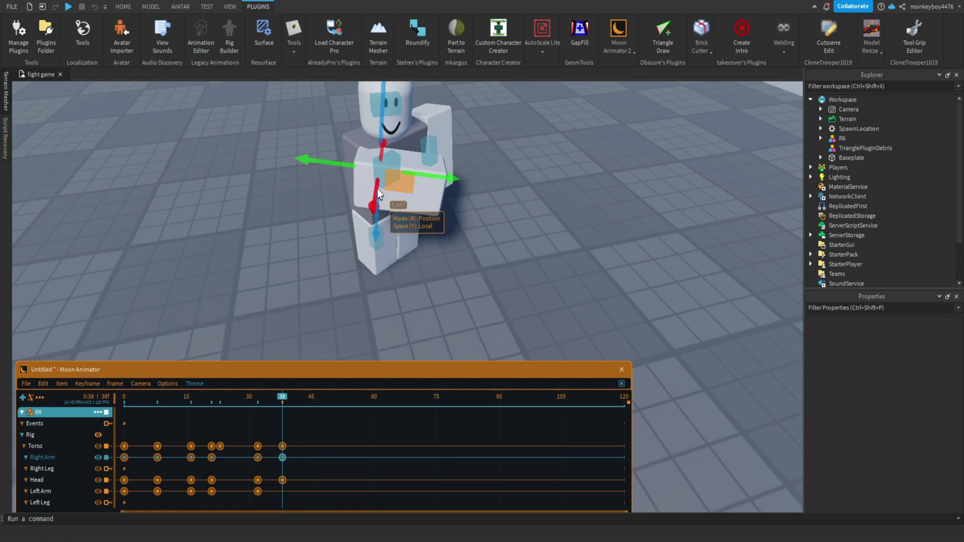
pyautogui.moveTo(377, 194); pyautogui.dragTo(372, 201)
# Fine-tune the right arm's rotation at frame 38.
pyautogui.moveTo(280, 400)
pyautogui.mouseDown()
pyautogui.moveTo(243, 398)
pyautogui.moveTo(283, 399)
pyautogui.mouseUp()
pyautogui.moveTo(332, 291); pyautogui.dragTo(332, 291, button='right')
pyautogui.press('s')
pyautogui.press('w')
pyautogui.press('r')
pyautogui.scroll(-2, 415, 236)
pyautogui.moveTo(410, 227); pyautogui.dragTo(401, 223)
# Return to frame 32 and move the right arm about 0.47 studs along its local axis.
pyautogui.moveTo(278, 400)
pyautogui.mouseDown()
pyautogui.moveTo(204, 398)
pyautogui.moveTo(294, 398)
pyautogui.moveTo(271, 398)
pyautogui.mouseUp()
pyautogui.click(267, 420)
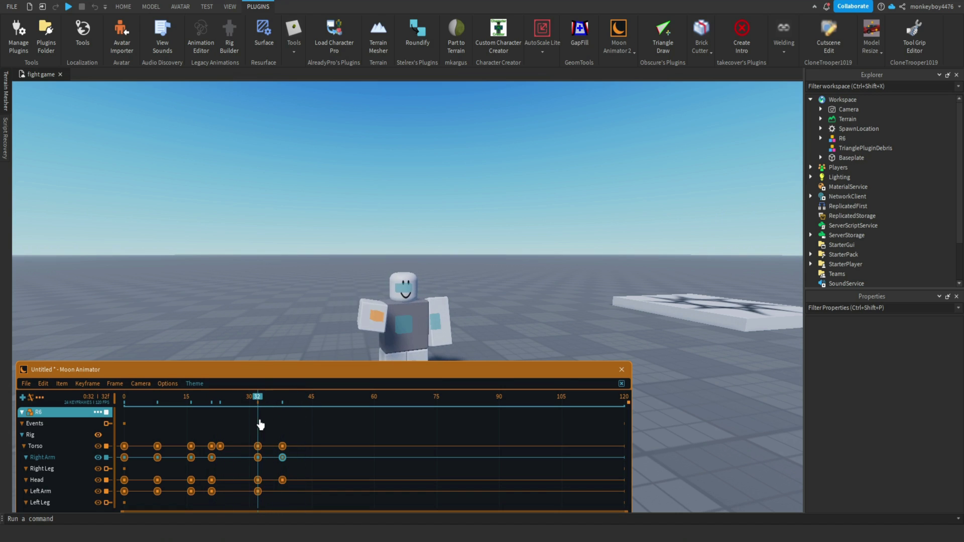
pyautogui.moveTo(336, 264); pyautogui.dragTo(336, 265, button='right')
pyautogui.scroll(3, 336, 264)
pyautogui.click(389, 175)
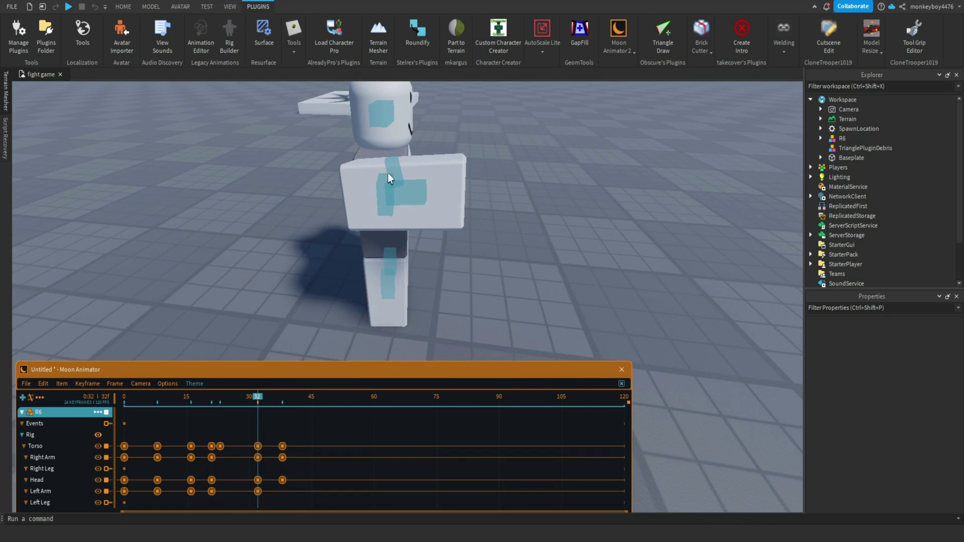
pyautogui.click(408, 192)
pyautogui.press('r')
pyautogui.moveTo(472, 187)
pyautogui.mouseDown()
pyautogui.moveTo(496, 185)
pyautogui.moveTo(487, 185)
pyautogui.mouseUp()
# Play the animation from frame 0 to check the corrected right arm swing.
pyautogui.moveTo(257, 397); pyautogui.dragTo(21, 405)
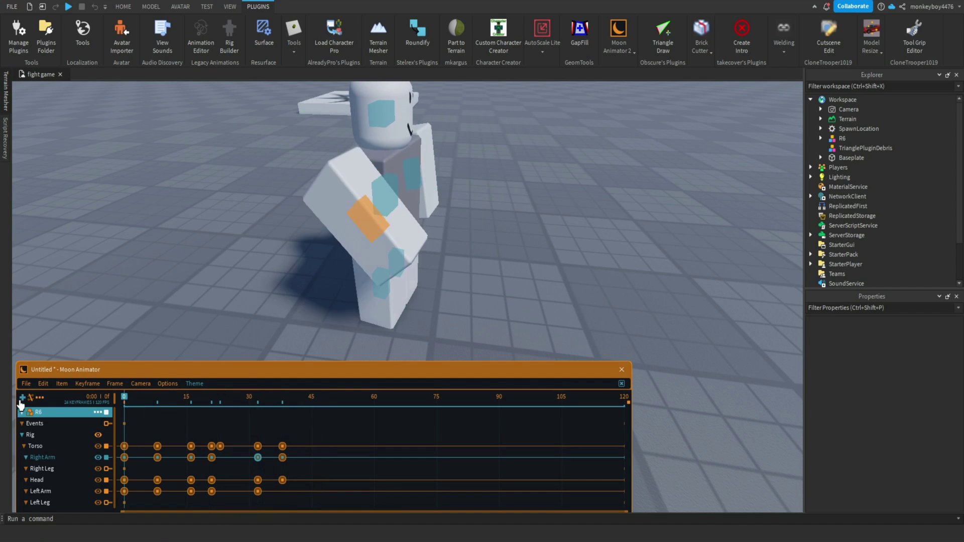
pyautogui.click(126, 258)
pyautogui.moveTo(127, 258); pyautogui.dragTo(127, 258, button='right')
pyautogui.scroll(-4, 127, 258)
pyautogui.press('space')
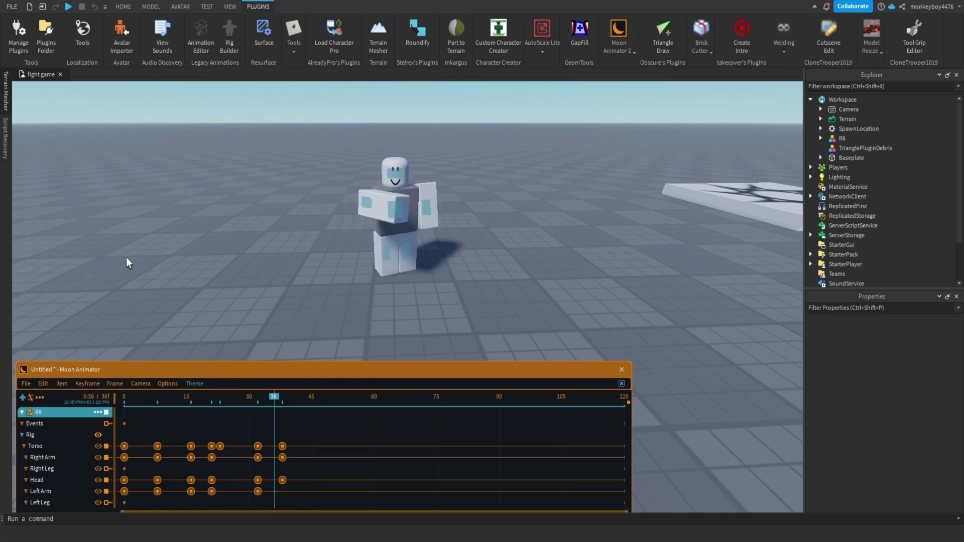
# At frame 38, rotate the left arm into a follow-through pose at the rig's side.
pyautogui.moveTo(126, 258); pyautogui.dragTo(129, 257, button='right')
pyautogui.moveTo(278, 400); pyautogui.dragTo(284, 405)
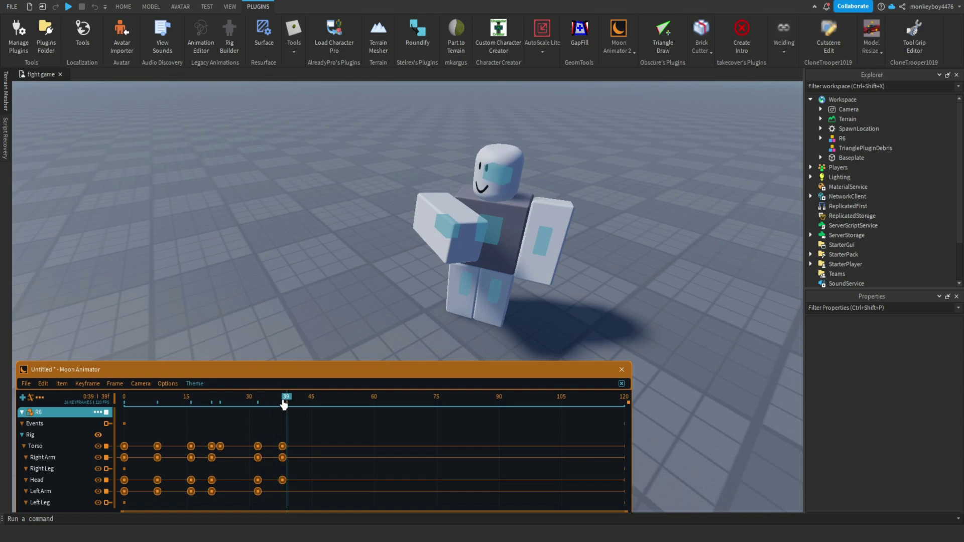
pyautogui.click(540, 236)
pyautogui.moveTo(565, 234); pyautogui.dragTo(565, 234, button='right')
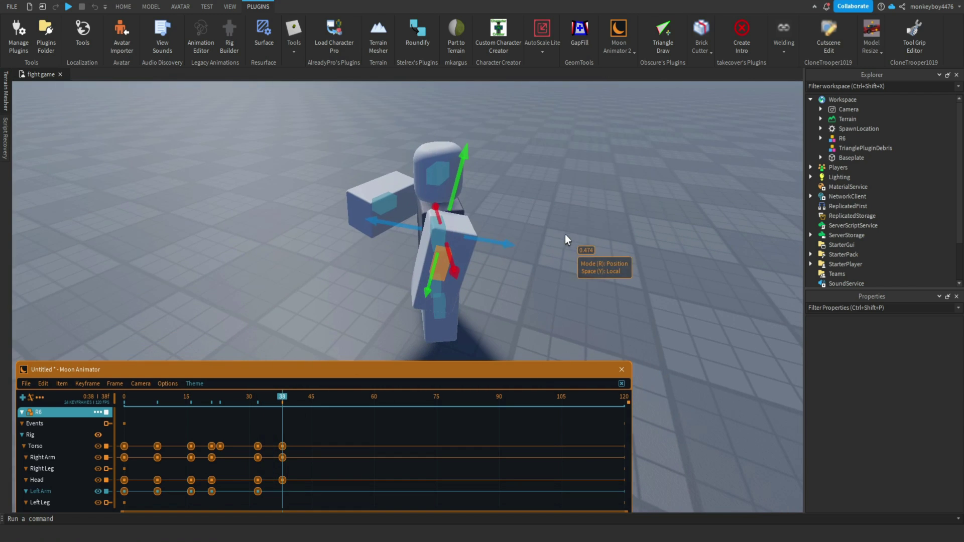
pyautogui.press('r')
pyautogui.moveTo(531, 247); pyautogui.dragTo(514, 246)
pyautogui.moveTo(509, 207); pyautogui.dragTo(563, 231)
pyautogui.moveTo(563, 231); pyautogui.dragTo(563, 230, button='right')
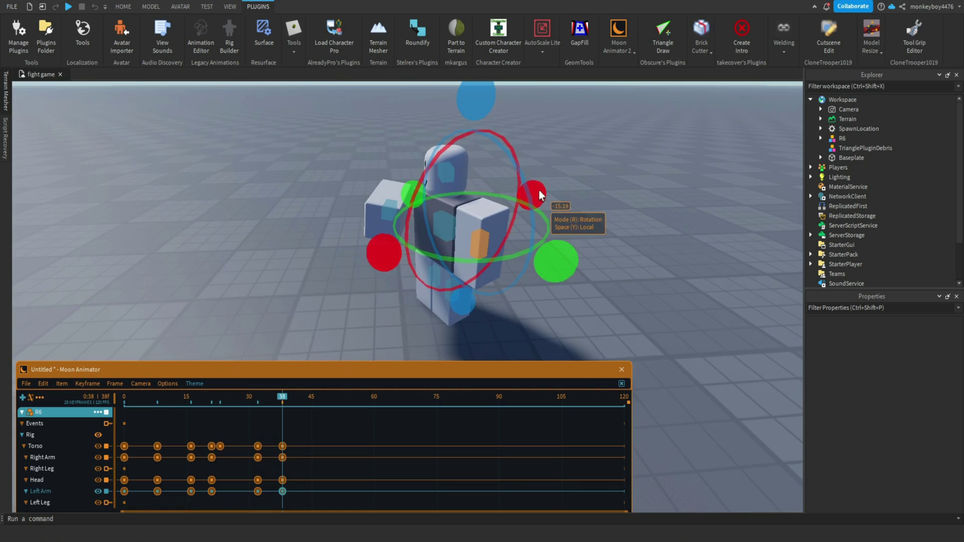
pyautogui.moveTo(538, 191); pyautogui.dragTo(527, 192)
pyautogui.click(592, 161)
pyautogui.moveTo(593, 161); pyautogui.dragTo(592, 161, button='right')
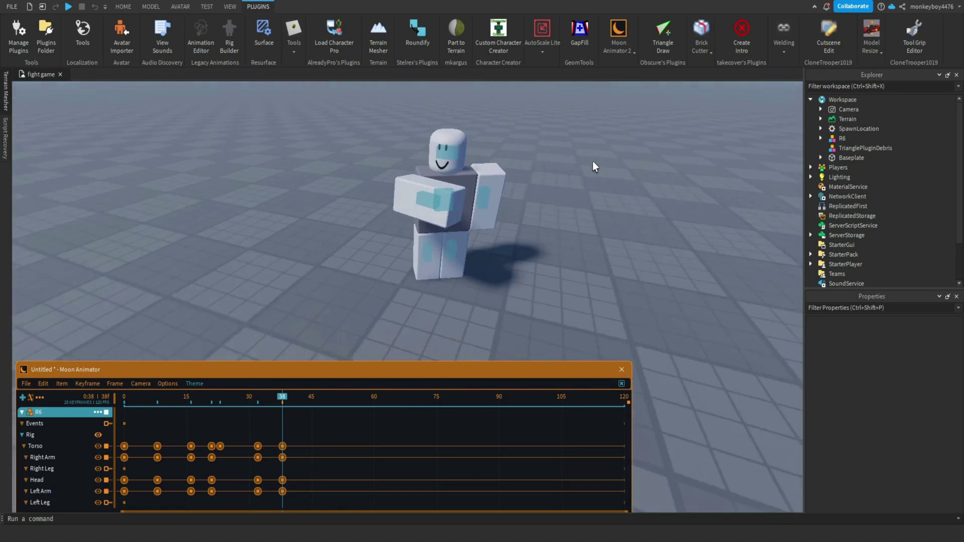
# At frame 45, rotate the torso further in the direction of the punch.
pyautogui.click(312, 404)
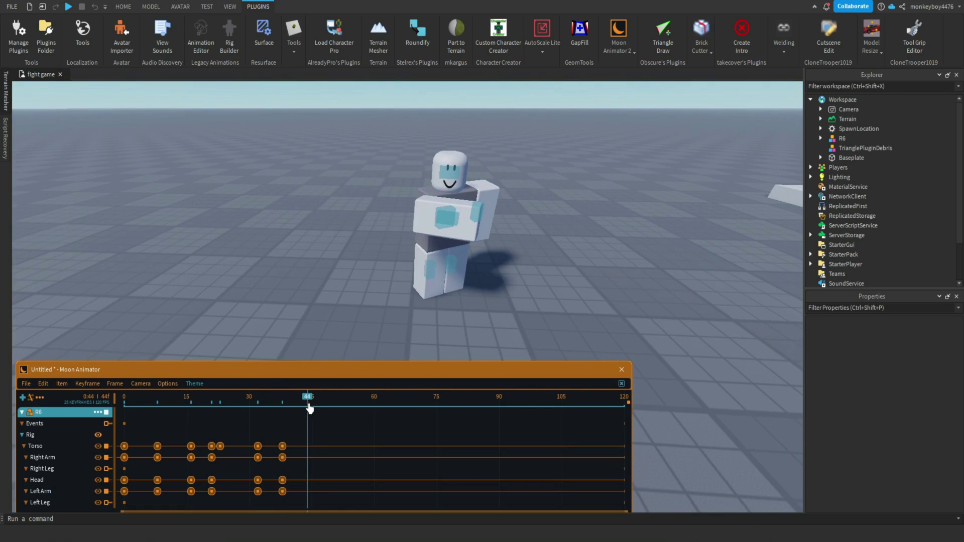
pyautogui.click(447, 221)
pyautogui.moveTo(531, 225); pyautogui.dragTo(536, 221)
pyautogui.hotkey('ctrl', 'z')
pyautogui.moveTo(471, 215); pyautogui.dragTo(472, 215, button='right')
pyautogui.click(289, 236)
pyautogui.moveTo(324, 237); pyautogui.dragTo(328, 240, button='right')
pyautogui.moveTo(352, 257); pyautogui.dragTo(421, 240)
pyautogui.moveTo(443, 314); pyautogui.dragTo(443, 322)
# At frame 45, turn the head and rotate the left arm to match the twisted torso.
pyautogui.click(363, 251)
pyautogui.moveTo(430, 251); pyautogui.dragTo(433, 264)
pyautogui.moveTo(471, 216); pyautogui.dragTo(468, 216, button='right')
pyautogui.click(311, 248)
pyautogui.moveTo(325, 266); pyautogui.dragTo(328, 268, button='right')
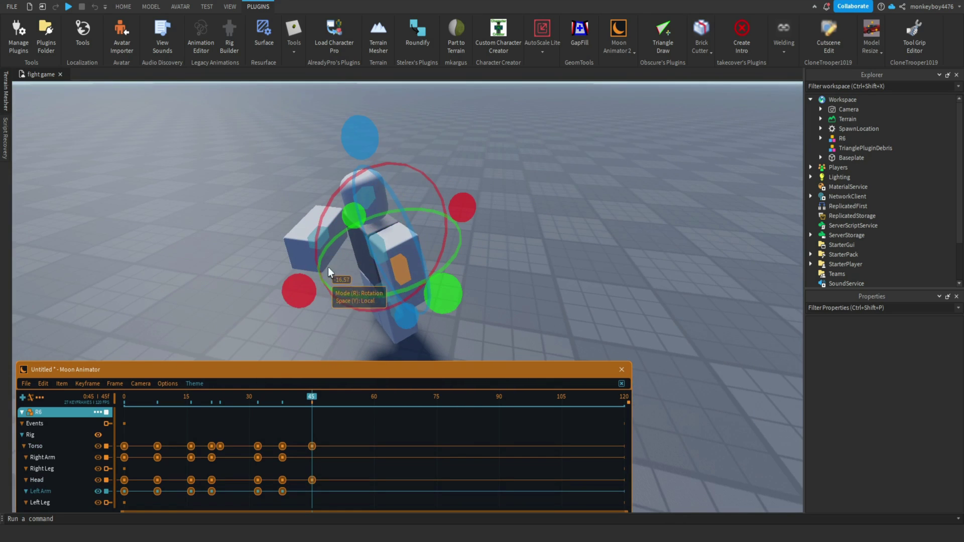
pyautogui.moveTo(289, 271); pyautogui.dragTo(304, 314)
pyautogui.moveTo(266, 312); pyautogui.dragTo(495, 203, button='right')
# At frame 45, rotate the right arm further across the body and shift its position in front of the torso.
pyautogui.click(349, 252)
pyautogui.press('r')
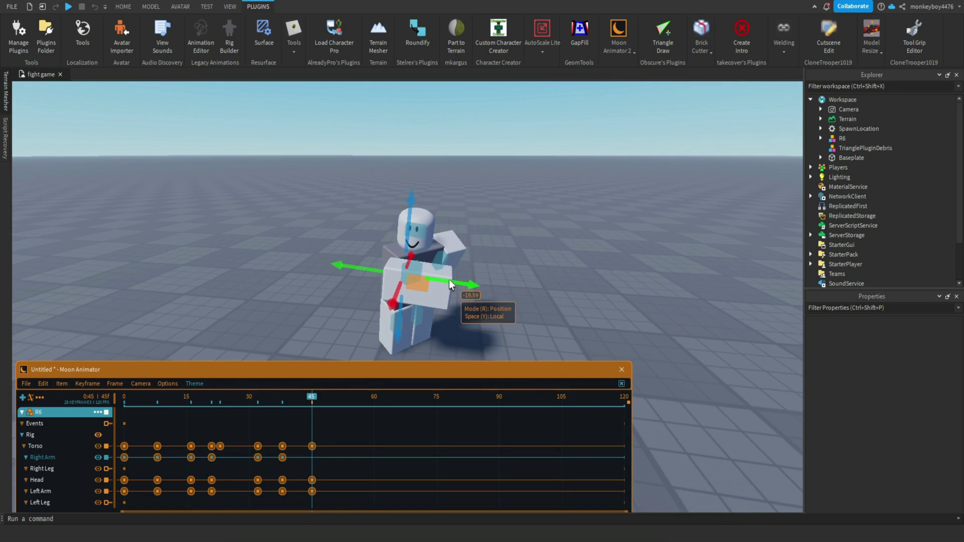
pyautogui.press('r')
pyautogui.moveTo(467, 282); pyautogui.dragTo(532, 269)
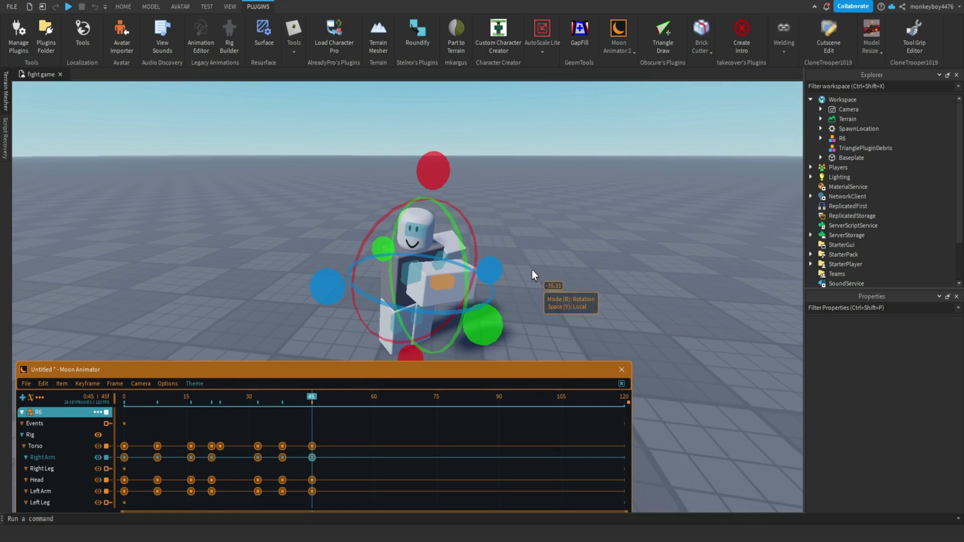
pyautogui.moveTo(434, 172); pyautogui.dragTo(450, 186)
pyautogui.press('r')
pyautogui.moveTo(442, 262); pyautogui.dragTo(462, 221, button='right')
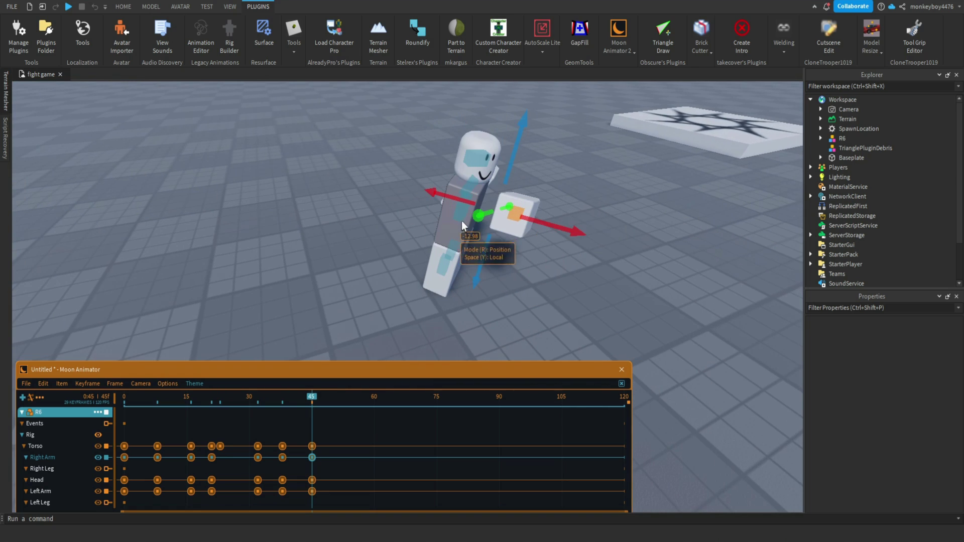
pyautogui.moveTo(517, 218)
pyautogui.mouseDown()
pyautogui.moveTo(503, 197)
pyautogui.moveTo(511, 205)
pyautogui.mouseUp()
pyautogui.scroll(3, 552, 186)
pyautogui.press('r')
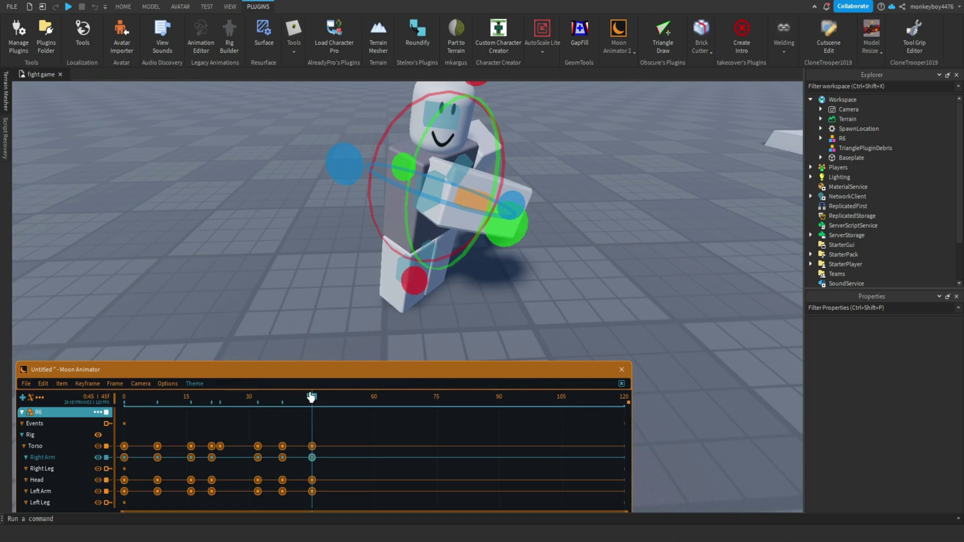
# Play the animation from frame 0 to check the swing through the frame 45 pose.
pyautogui.moveTo(312, 398); pyautogui.dragTo(374, 402)
pyautogui.click(300, 247)
pyautogui.moveTo(300, 247); pyautogui.dragTo(300, 249, button='right')
pyautogui.scroll(-4, 300, 249)
pyautogui.moveTo(358, 404); pyautogui.dragTo(124, 402)
pyautogui.moveTo(253, 232); pyautogui.dragTo(253, 232, button='right')
pyautogui.scroll(-4, 253, 232)
pyautogui.scroll(5, 252, 232)
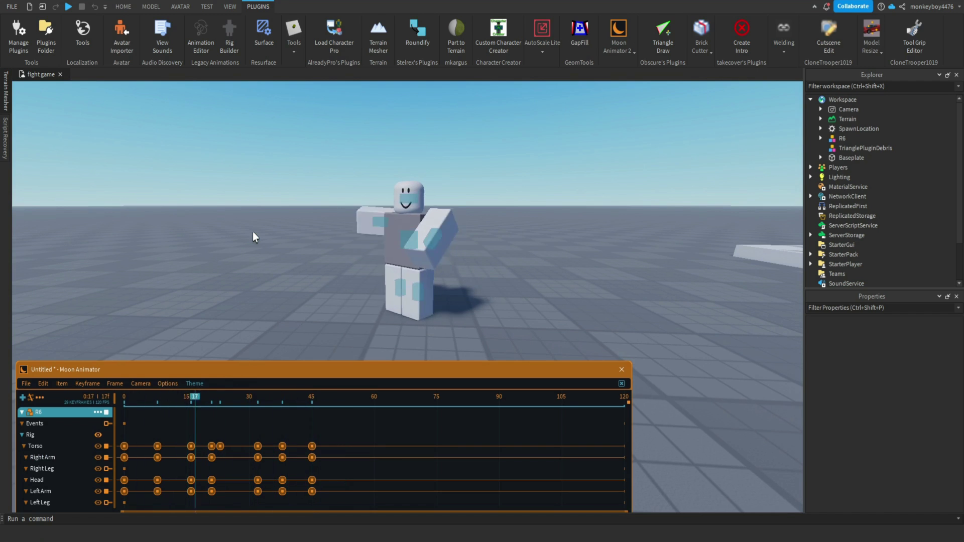
pyautogui.press('space')
pyautogui.press('space')
# Refine the right arm's rotation and position at frame 45.
pyautogui.scroll(3, 336, 199)
pyautogui.moveTo(335, 199); pyautogui.dragTo(335, 199, button='right')
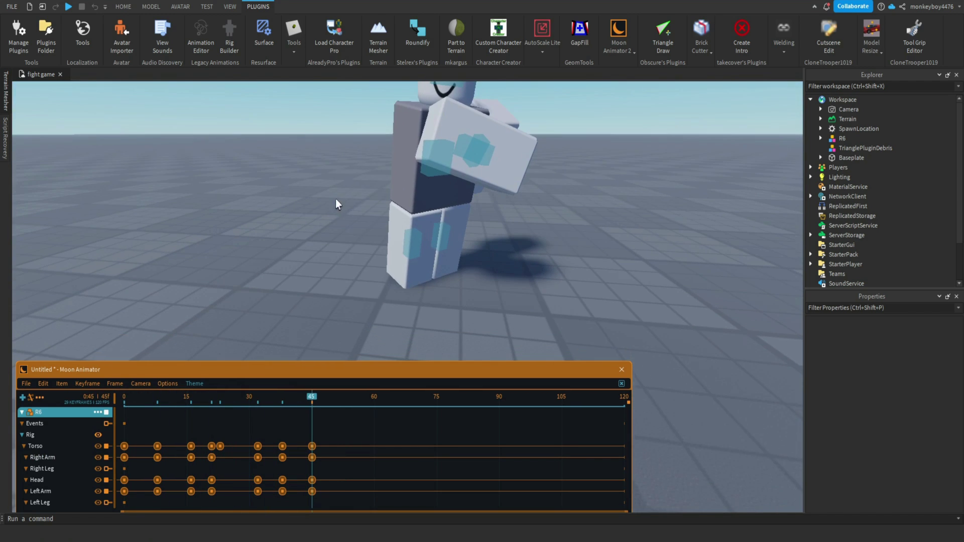
pyautogui.click(469, 155)
pyautogui.press('r')
pyautogui.scroll(-3, 475, 144)
pyautogui.moveTo(475, 145); pyautogui.dragTo(475, 143, button='right')
pyautogui.press('r')
pyautogui.moveTo(463, 96); pyautogui.dragTo(447, 95)
pyautogui.press('r')
pyautogui.moveTo(438, 134); pyautogui.dragTo(438, 136)
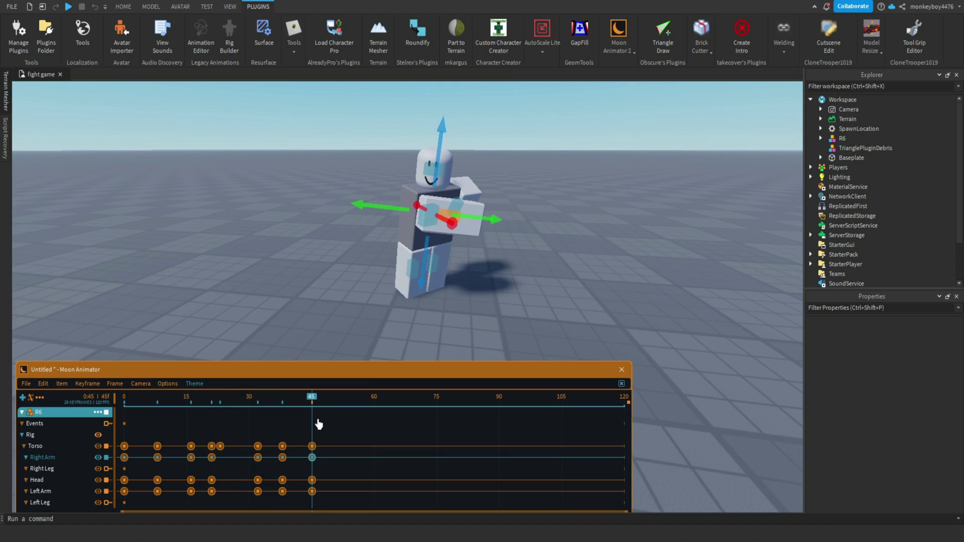
# At frame 50, twist the torso further into the swing and turn the head about 14 degrees.
pyautogui.moveTo(319, 424); pyautogui.dragTo(345, 407)
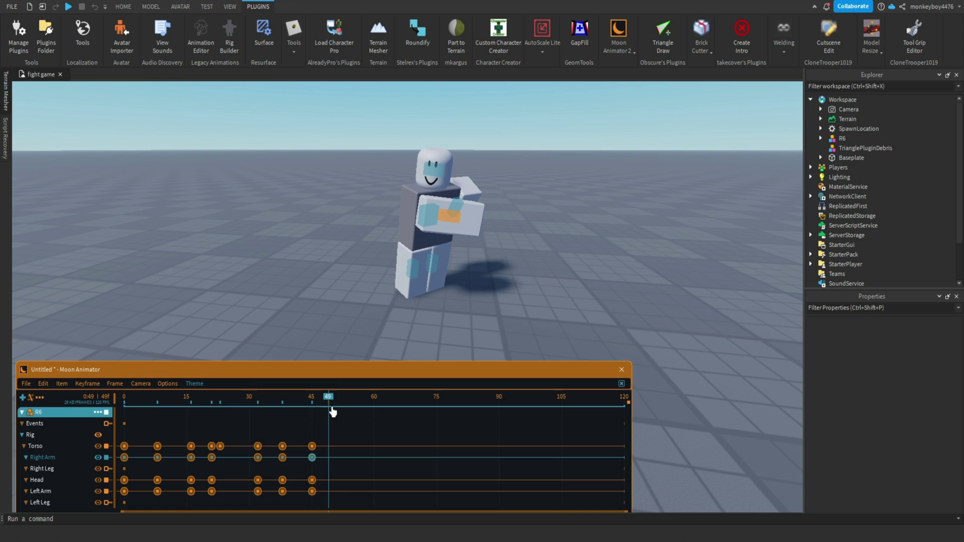
pyautogui.moveTo(503, 210); pyautogui.dragTo(480, 211, button='right')
pyautogui.scroll(3, 480, 211)
pyautogui.press('r')
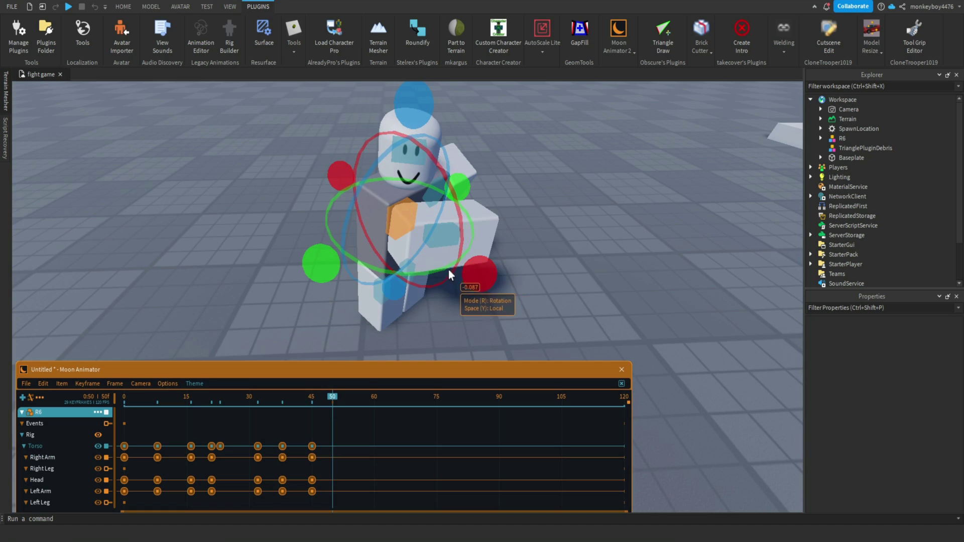
pyautogui.moveTo(327, 270); pyautogui.dragTo(360, 271)
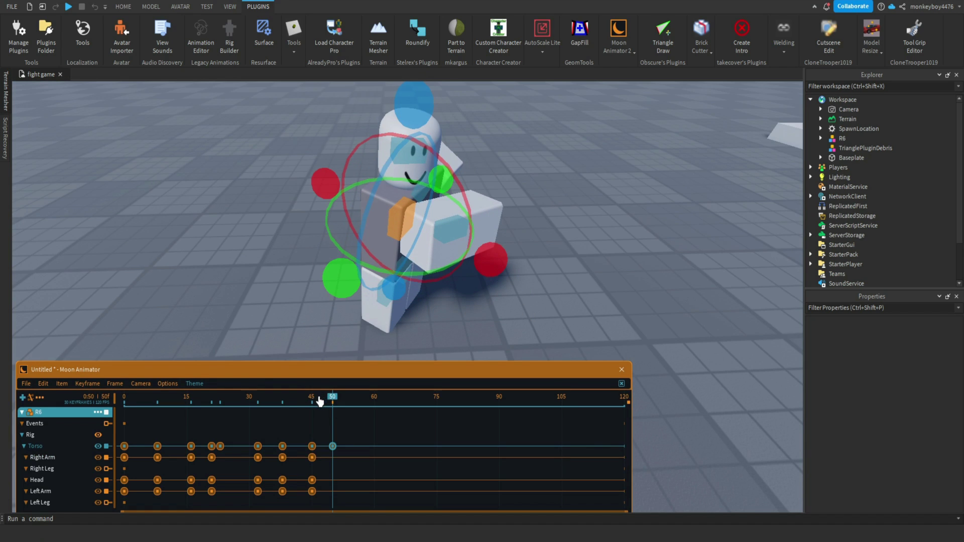
pyautogui.moveTo(465, 181); pyautogui.dragTo(465, 181, button='right')
pyautogui.moveTo(493, 313); pyautogui.dragTo(491, 320)
pyautogui.click(449, 234)
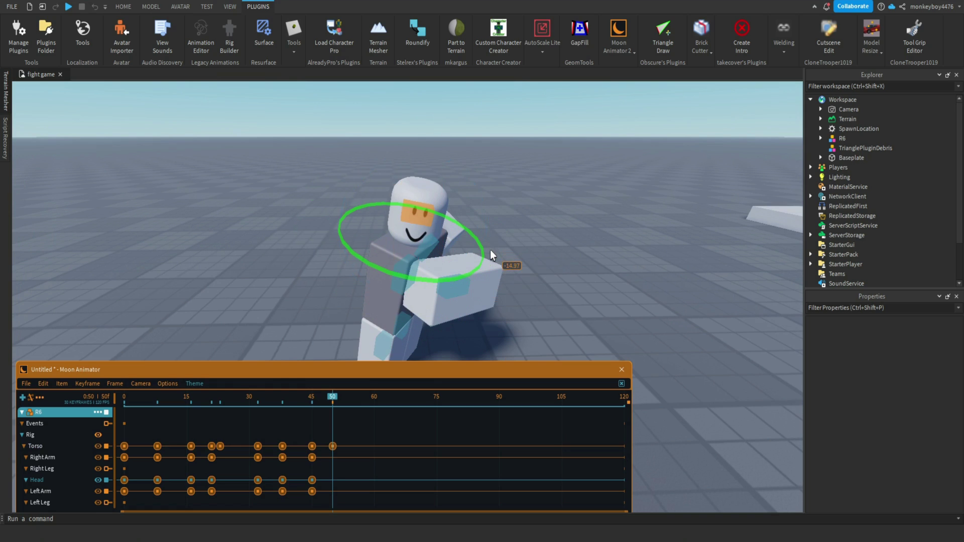
pyautogui.moveTo(490, 250); pyautogui.dragTo(490, 250)
# At frame 50, rotate the right arm downward across the body and move it closer to the torso.
pyautogui.click(481, 272)
pyautogui.moveTo(438, 173); pyautogui.dragTo(438, 173)
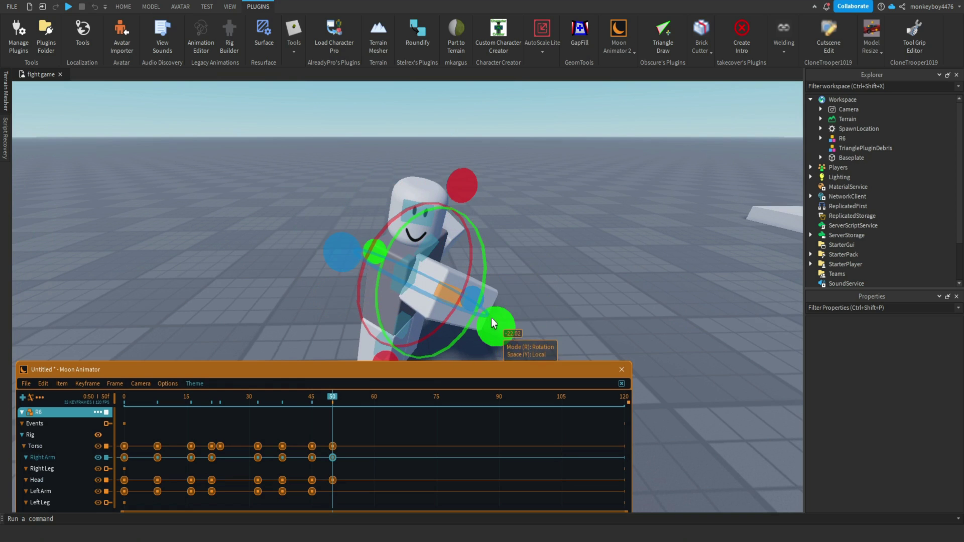
pyautogui.moveTo(473, 297); pyautogui.dragTo(473, 291)
pyautogui.press('r')
pyautogui.moveTo(394, 277); pyautogui.dragTo(399, 280)
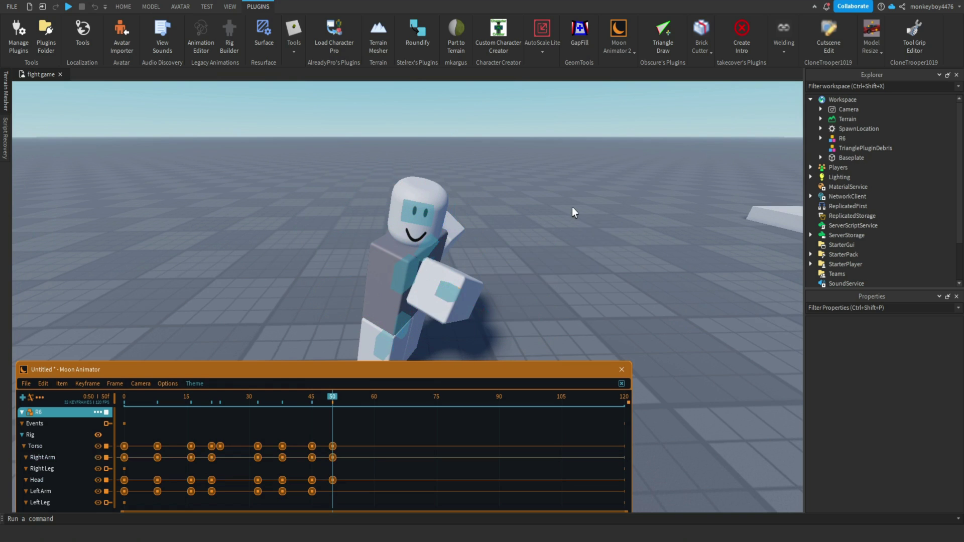
# Play the swing from frame 21 repeatedly, checking it from the front and from above.
pyautogui.moveTo(573, 208); pyautogui.dragTo(573, 208, button='right')
pyautogui.scroll(-3, 573, 207)
pyautogui.moveTo(325, 402); pyautogui.dragTo(211, 417)
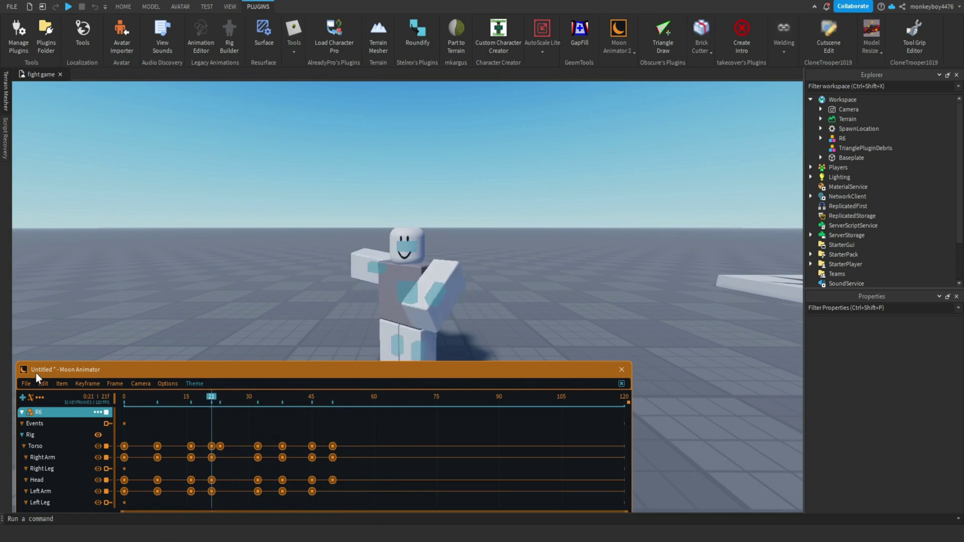
pyautogui.press('space')
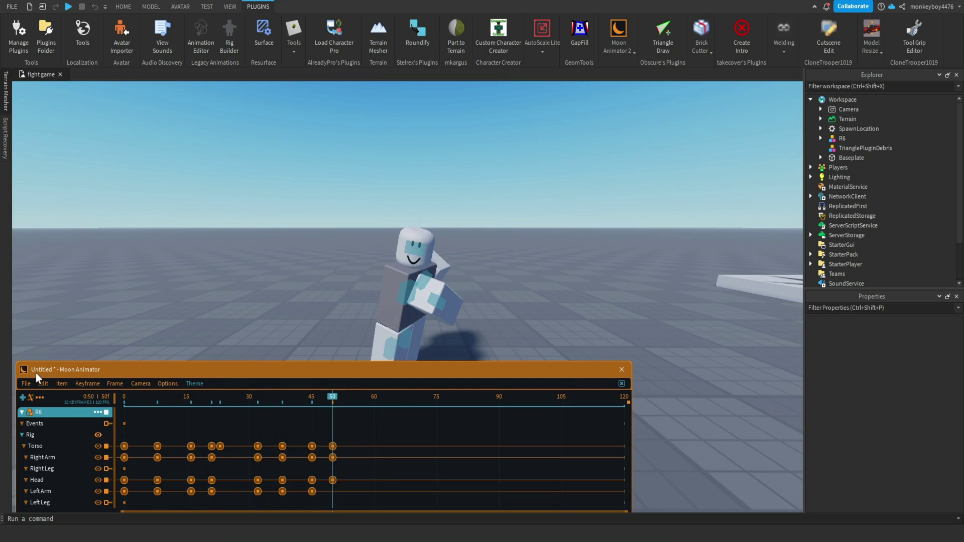
pyautogui.press('space')
pyautogui.press('space')
pyautogui.moveTo(266, 209); pyautogui.dragTo(266, 208, button='right')
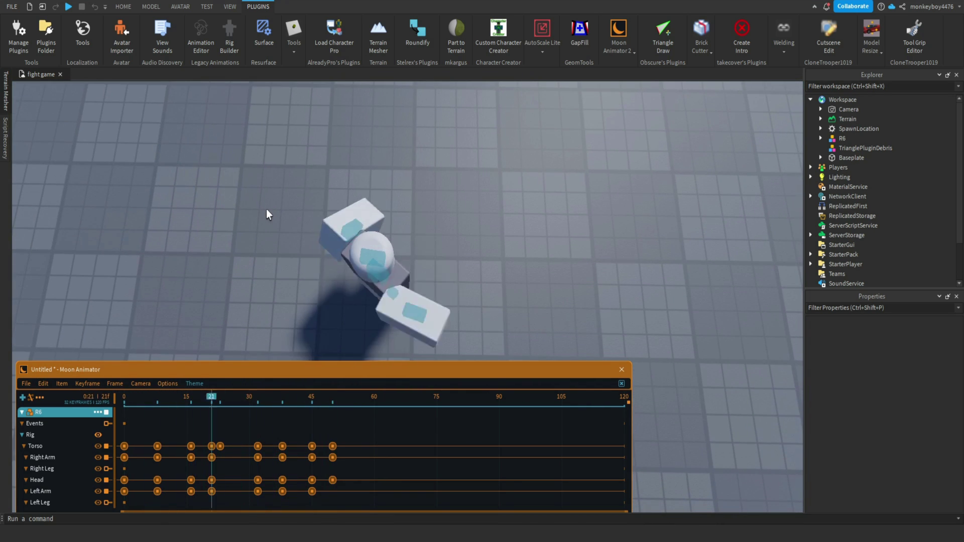
pyautogui.press('space')
pyautogui.press('space')
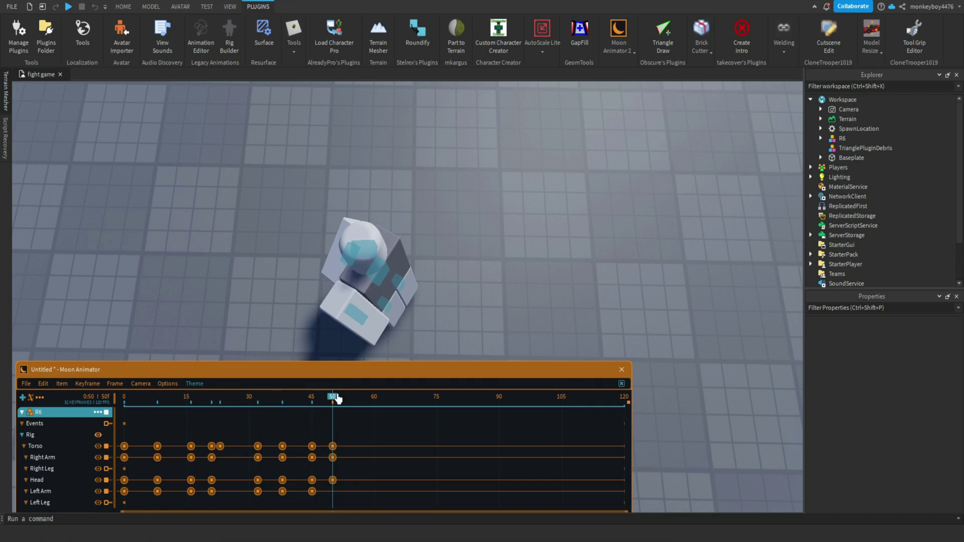
# Scrub through the frames around 38 to examine the right arm's path from above and from the front.
pyautogui.moveTo(337, 399); pyautogui.dragTo(263, 420)
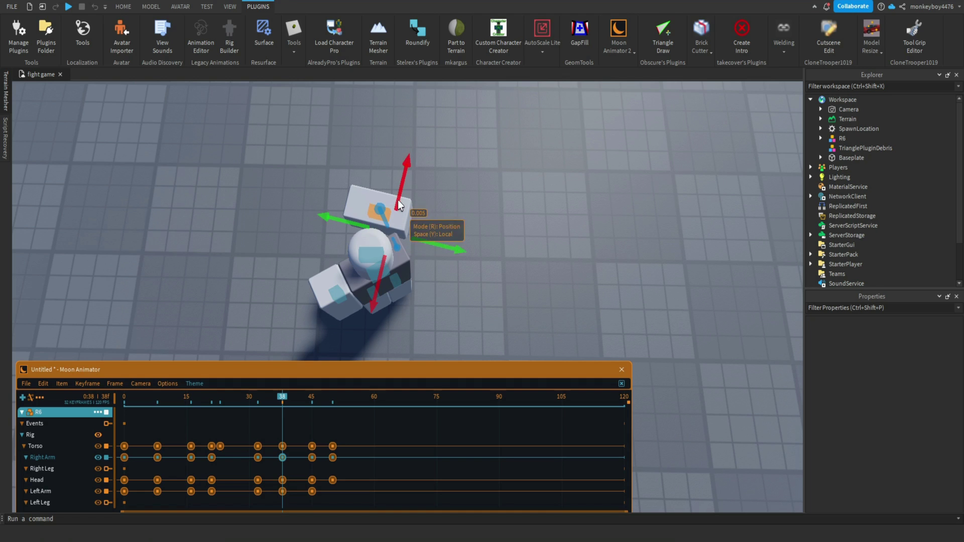
pyautogui.click(303, 405)
pyautogui.moveTo(303, 406); pyautogui.dragTo(265, 408)
pyautogui.moveTo(356, 220); pyautogui.dragTo(348, 202, button='right')
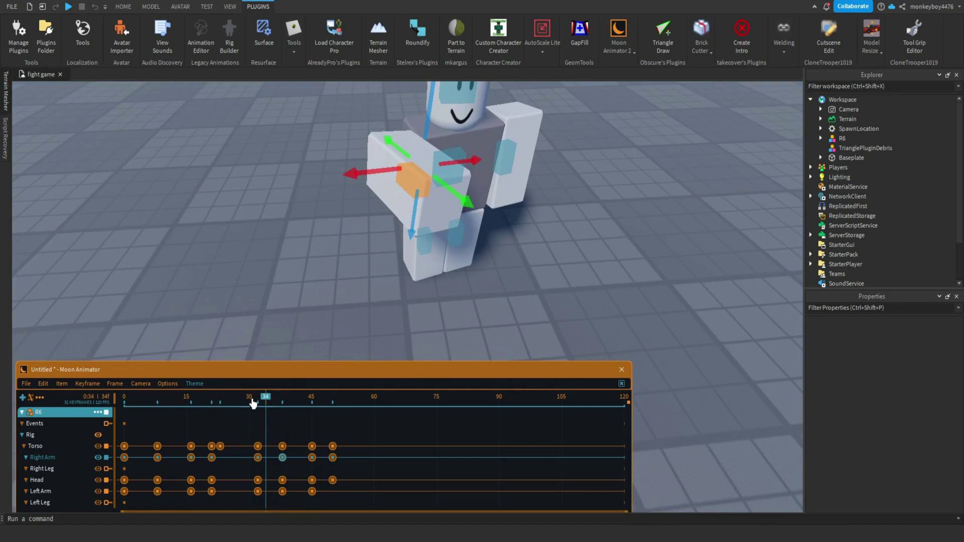
# Return to frame 50 and correct the right arm's rotation.
pyautogui.moveTo(269, 403); pyautogui.dragTo(341, 415)
pyautogui.moveTo(464, 224); pyautogui.dragTo(465, 221, button='right')
pyautogui.press('r')
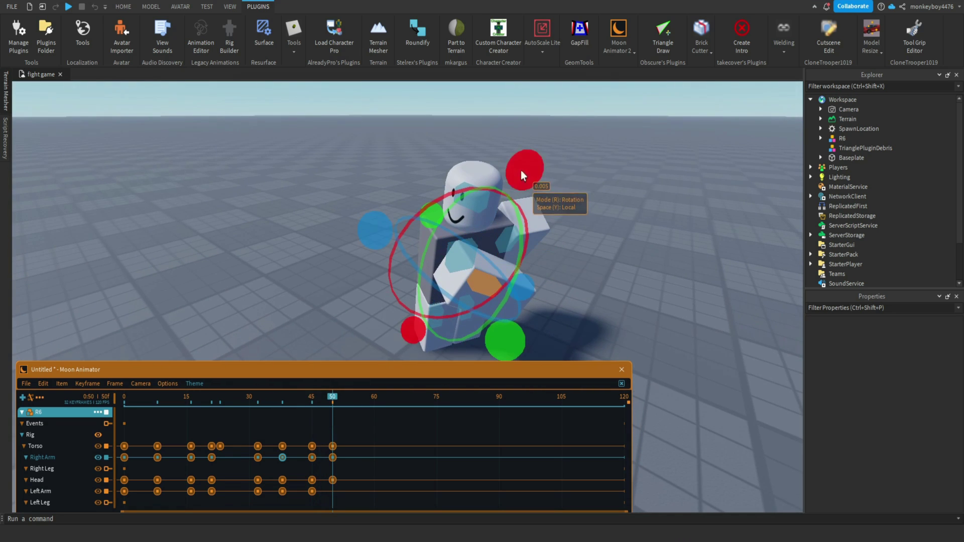
pyautogui.moveTo(521, 170); pyautogui.dragTo(488, 169)
# Play the animation from frame 0 to review the timing of the full punch.
pyautogui.moveTo(334, 397); pyautogui.dragTo(107, 400)
pyautogui.click(186, 242)
pyautogui.moveTo(186, 243); pyautogui.dragTo(185, 246, button='right')
pyautogui.press('space')
pyautogui.press('space')
pyautogui.press('space')
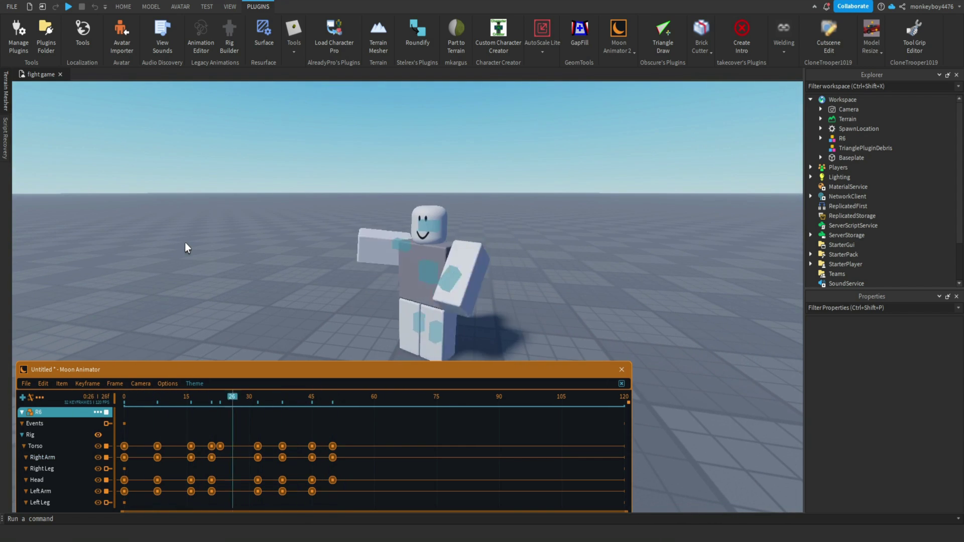
# Shift the keyframe groups after frame 0 earlier, placing them at frames 4, 9, 14, 16, 22, 28, 35 and 40.
pyautogui.moveTo(272, 446); pyautogui.dragTo(246, 456)
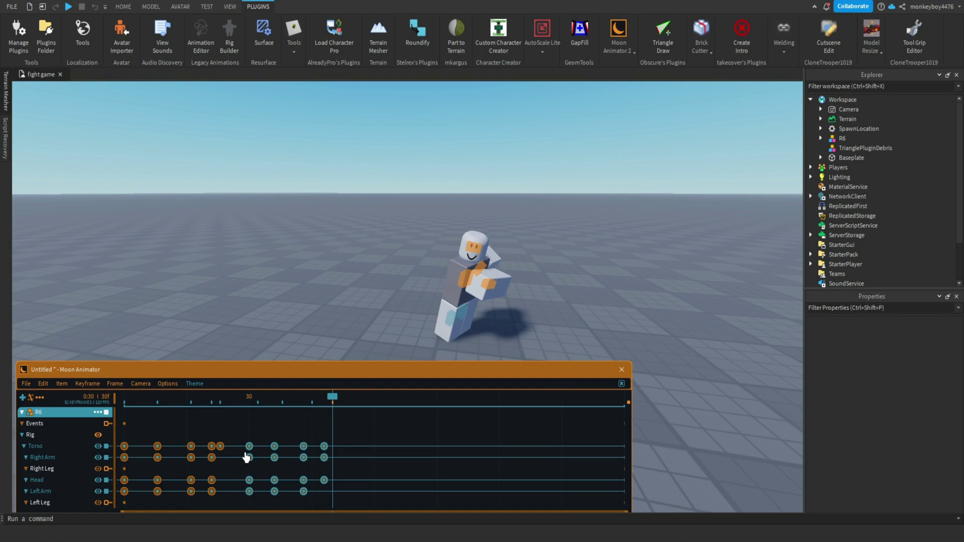
pyautogui.moveTo(327, 504); pyautogui.dragTo(143, 456)
pyautogui.moveTo(319, 508); pyautogui.dragTo(159, 456)
pyautogui.click(321, 500)
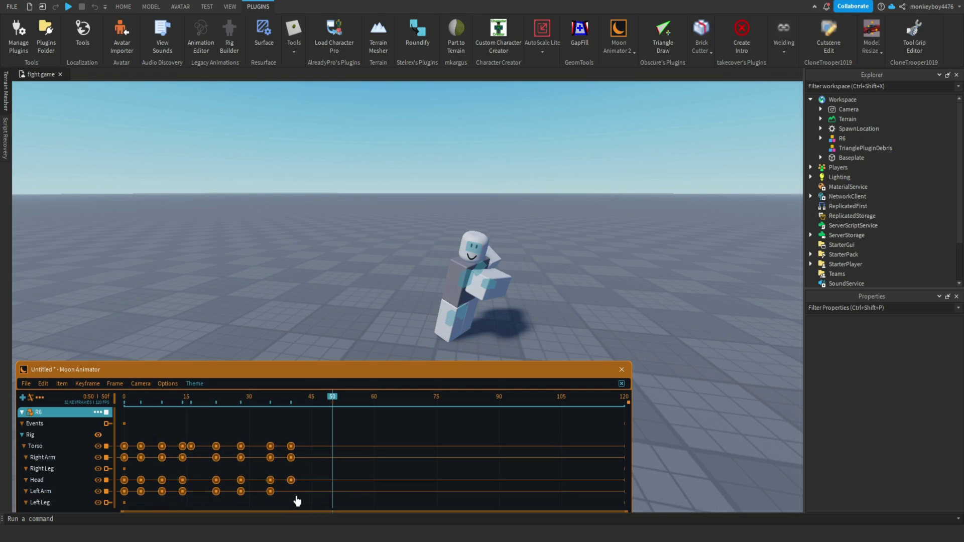
# Tighten the swing by moving the last four keyframe groups to frames 21, 27, 32 and 36.
pyautogui.moveTo(284, 442)
pyautogui.mouseDown()
pyautogui.moveTo(311, 491)
pyautogui.moveTo(289, 450)
pyautogui.moveTo(265, 449)
pyautogui.mouseUp()
pyautogui.click(284, 456)
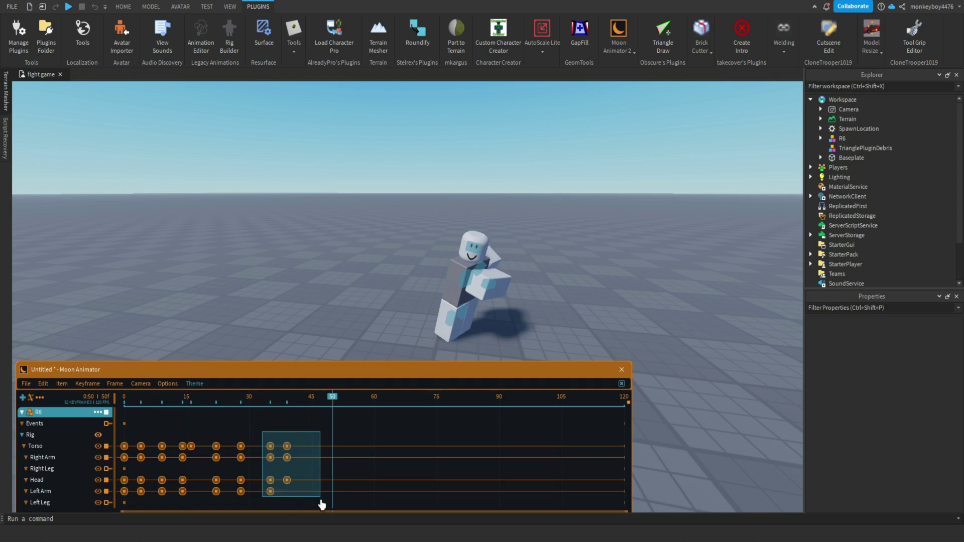
pyautogui.moveTo(321, 504); pyautogui.dragTo(321, 504)
pyautogui.moveTo(270, 449); pyautogui.dragTo(261, 451)
pyautogui.click(330, 455)
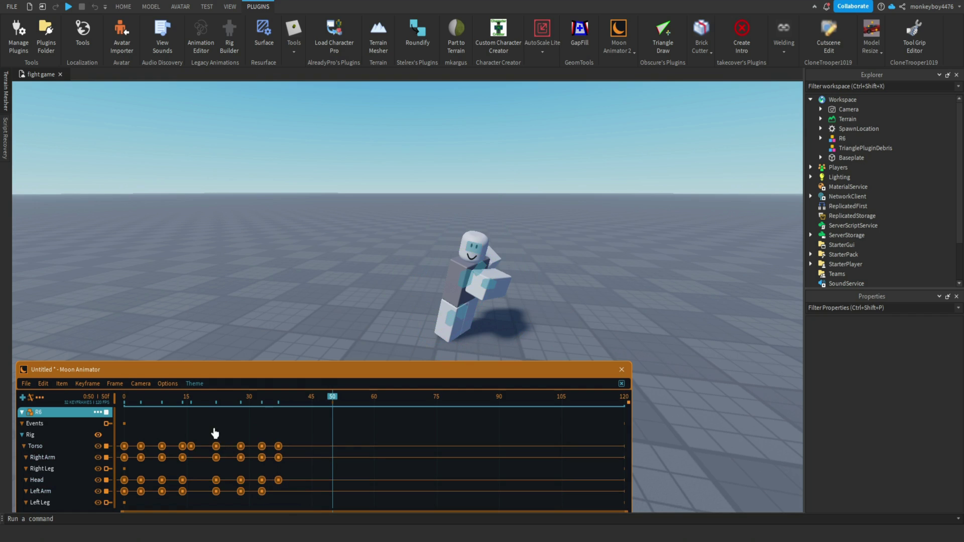
pyautogui.moveTo(214, 430); pyautogui.dragTo(315, 508)
pyautogui.moveTo(220, 448); pyautogui.dragTo(370, 517)
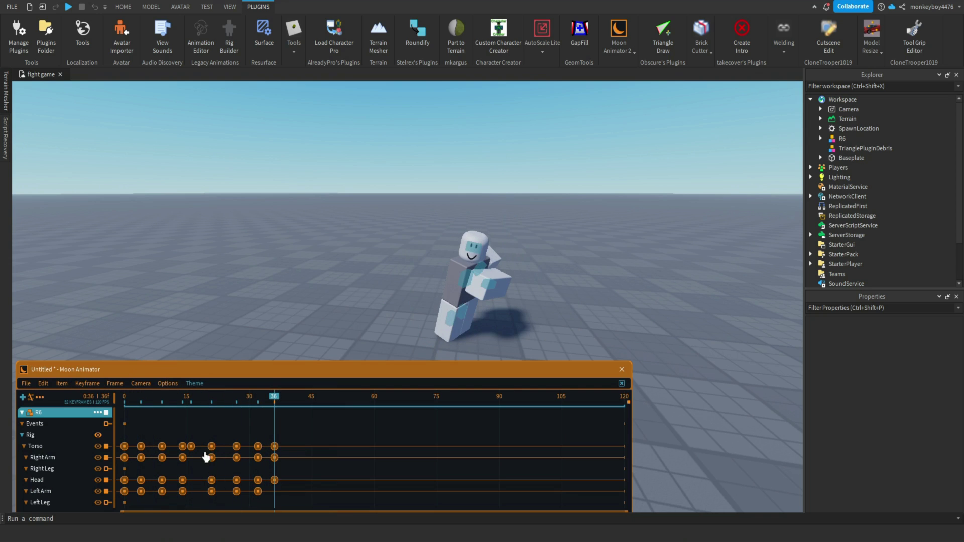
pyautogui.click(204, 399)
pyautogui.moveTo(186, 405); pyautogui.dragTo(157, 407)
pyautogui.moveTo(275, 505); pyautogui.dragTo(143, 445)
pyautogui.doubleClick(258, 480)
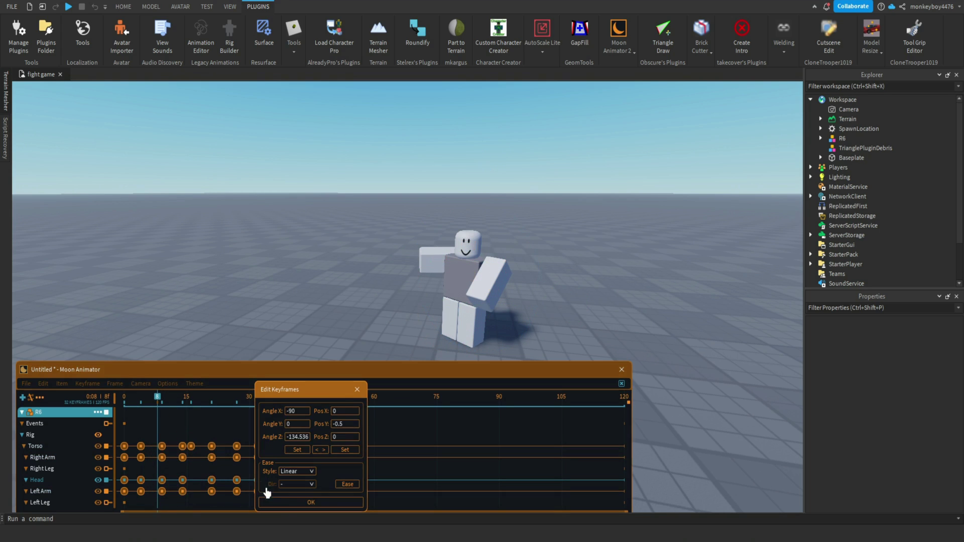
pyautogui.click(357, 391)
# Select all keyframes from frame 9 onward and shift them one frame later, starting at frame 10.
pyautogui.moveTo(324, 504); pyautogui.dragTo(154, 426)
pyautogui.click(162, 447)
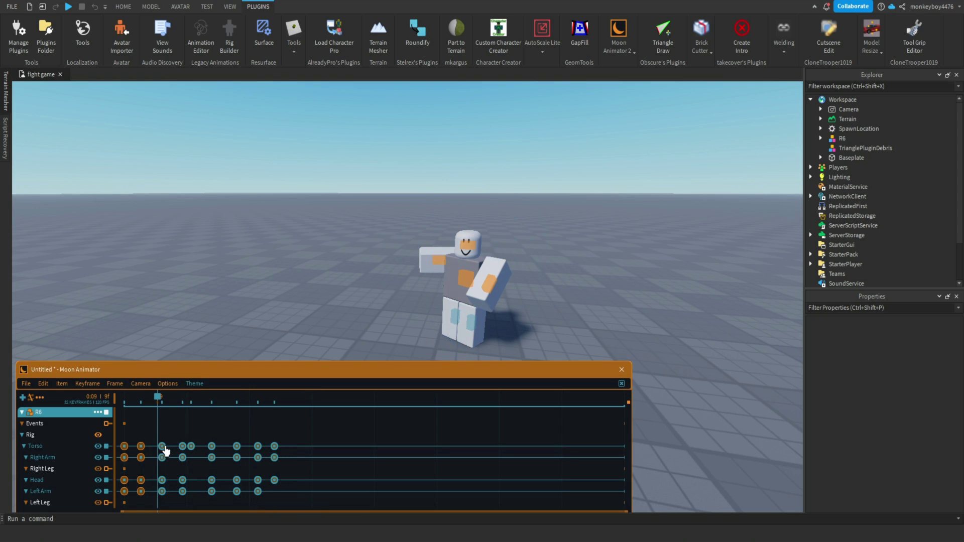
pyautogui.moveTo(165, 452); pyautogui.dragTo(168, 452)
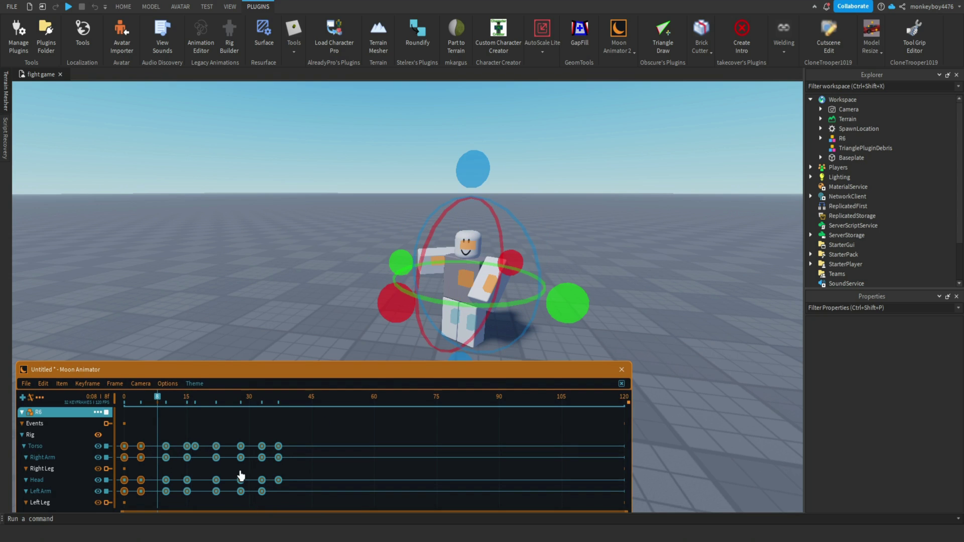
# Shift all keyframes after frame 0 two frames later, starting at frame 6 and ending at frame 39, and play the result.
pyautogui.click(287, 491)
pyautogui.moveTo(297, 497); pyautogui.dragTo(149, 447)
pyautogui.click(317, 490)
pyautogui.press('space')
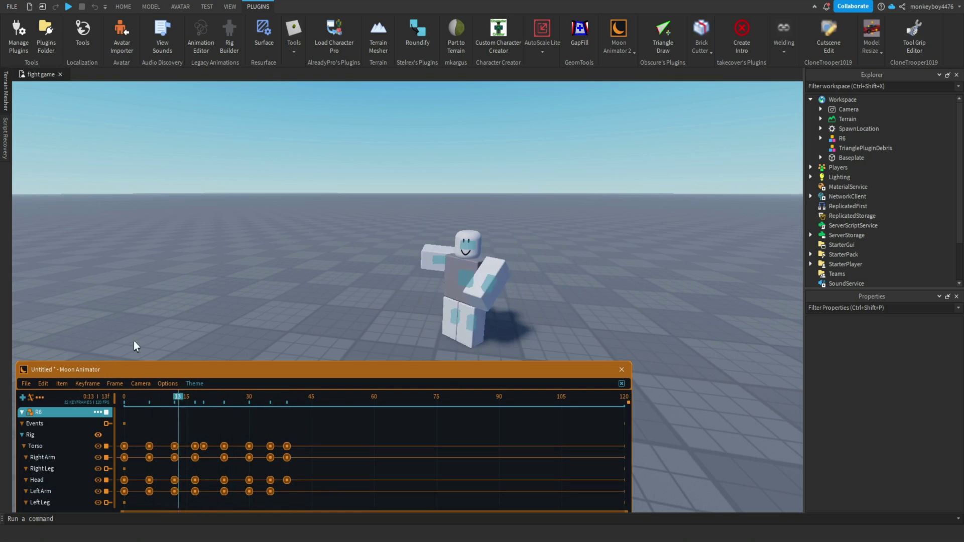
pyautogui.press('space')
# Rotate the head at frame 19 to add a head keyframe matching the torso's wind-up pose.
pyautogui.moveTo(204, 284); pyautogui.dragTo(206, 290, button='right')
pyautogui.press('w')
pyautogui.moveTo(284, 403); pyautogui.dragTo(201, 409)
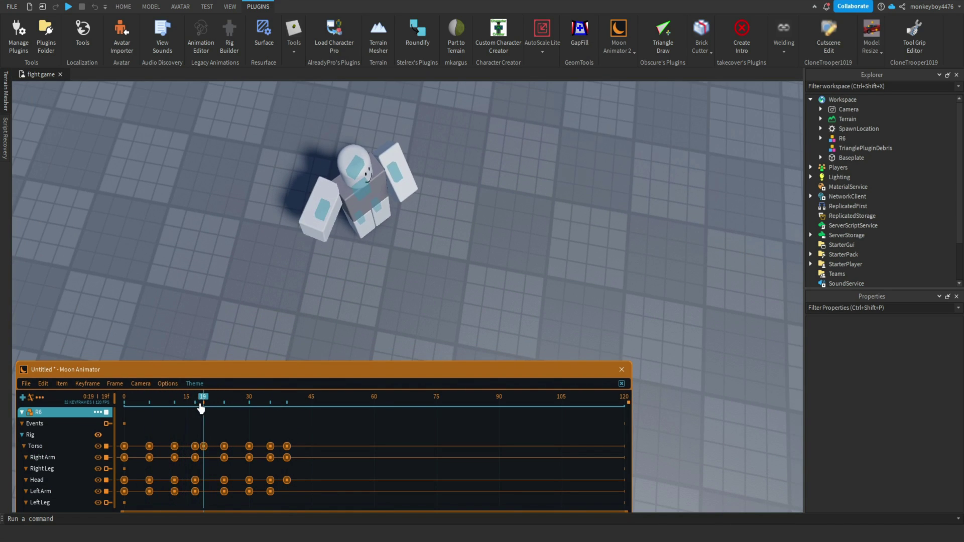
pyautogui.click(376, 173)
pyautogui.moveTo(404, 120); pyautogui.dragTo(388, 75)
pyautogui.click(313, 292)
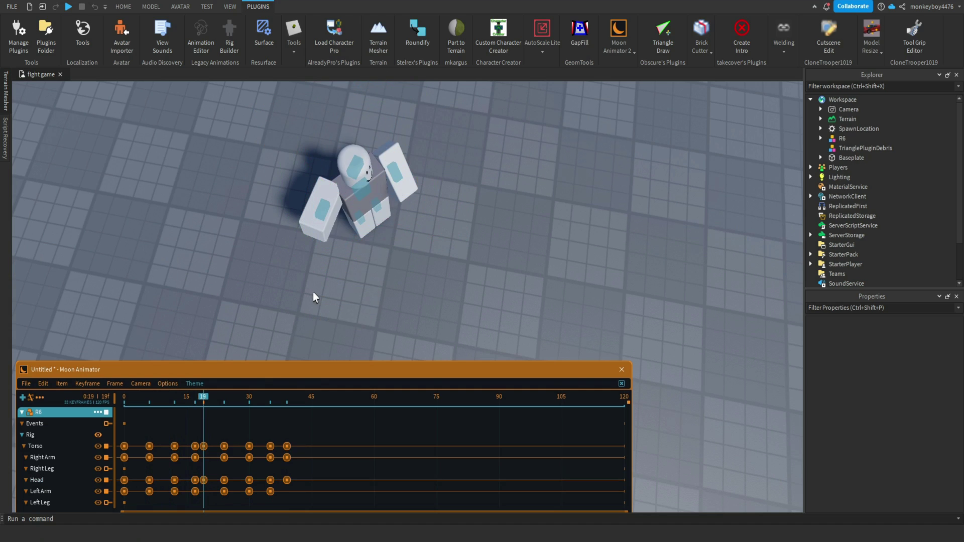
pyautogui.click(354, 169)
pyautogui.moveTo(323, 247)
pyautogui.mouseDown()
pyautogui.moveTo(317, 266)
pyautogui.moveTo(331, 264)
pyautogui.mouseUp()
# Play the punch from frame 0 and scrub back through it to check the adjusted head motion.
pyautogui.moveTo(202, 397); pyautogui.dragTo(123, 394)
pyautogui.click(136, 271)
pyautogui.press('space')
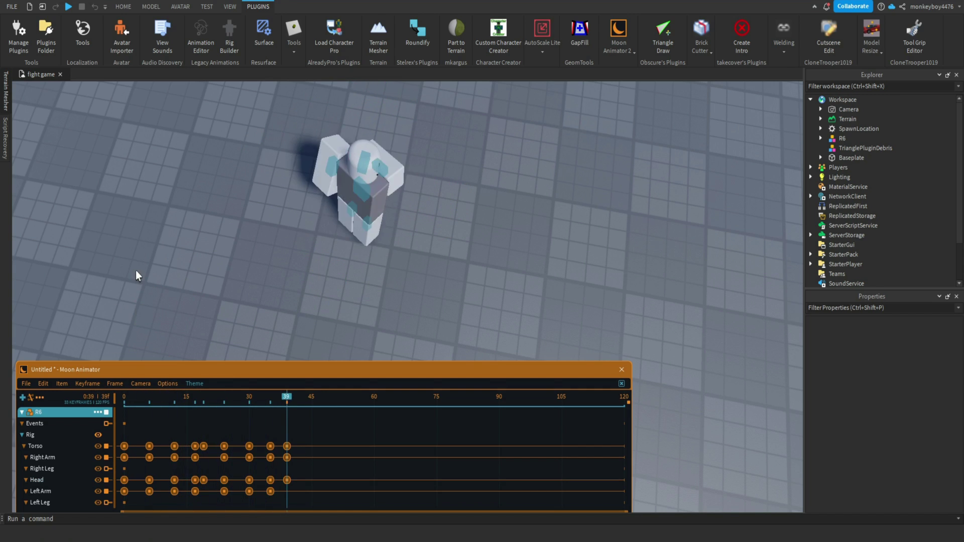
pyautogui.moveTo(281, 395); pyautogui.dragTo(283, 446)
pyautogui.moveTo(423, 194); pyautogui.dragTo(424, 195, button='right')
pyautogui.press('w')
pyautogui.scroll(-5, 424, 195)
pyautogui.moveTo(285, 396); pyautogui.dragTo(124, 397)
# Play the animation from frame 0 with the rig seen from the front to review the full punch.
pyautogui.scroll(3, 385, 227)
pyautogui.moveTo(385, 227); pyautogui.dragTo(384, 227, button='right')
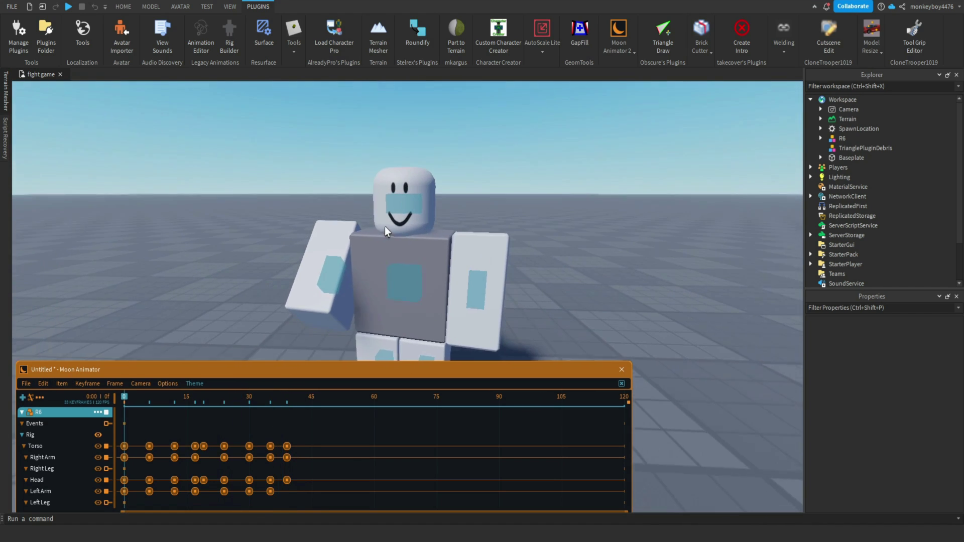
pyautogui.scroll(-5, 442, 207)
pyautogui.scroll(2, 490, 169)
pyautogui.moveTo(490, 170); pyautogui.dragTo(490, 169, button='right')
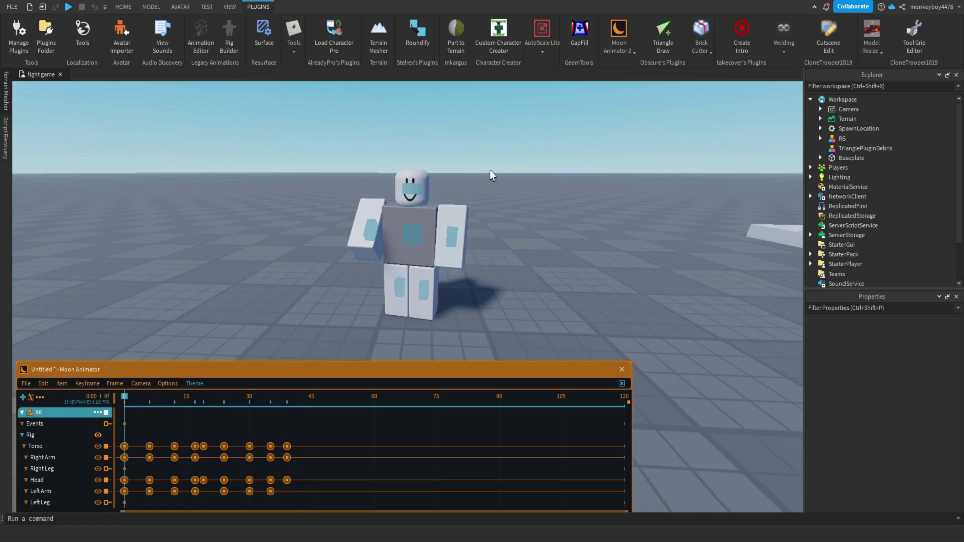
pyautogui.press('space')
pyautogui.press('space')
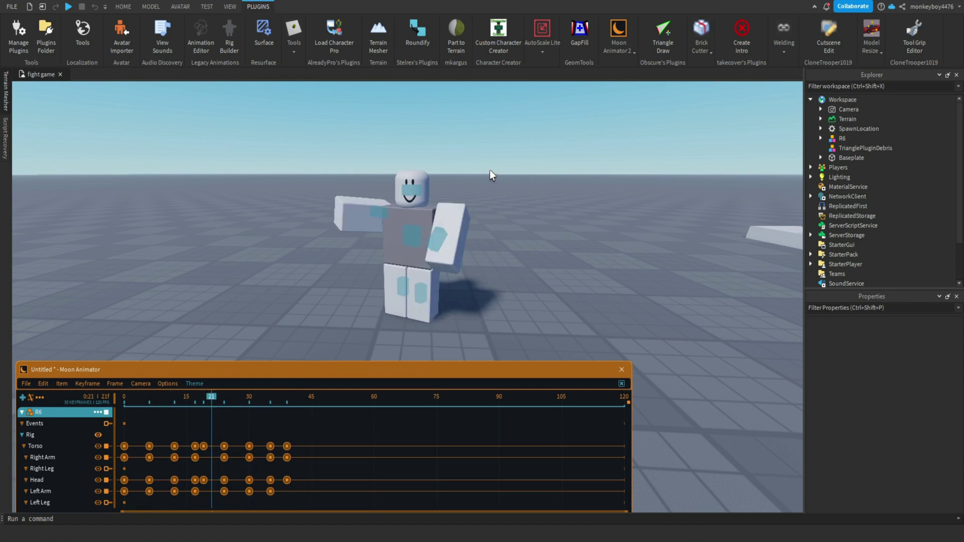
# Scrub through the timeline with the rig seen from above, examining the wind-up, swing and follow-through poses.
pyautogui.scroll(3, 490, 169)
pyautogui.moveTo(490, 170); pyautogui.dragTo(491, 164, button='right')
pyautogui.scroll(-4, 491, 164)
pyautogui.moveTo(289, 395); pyautogui.dragTo(130, 427)
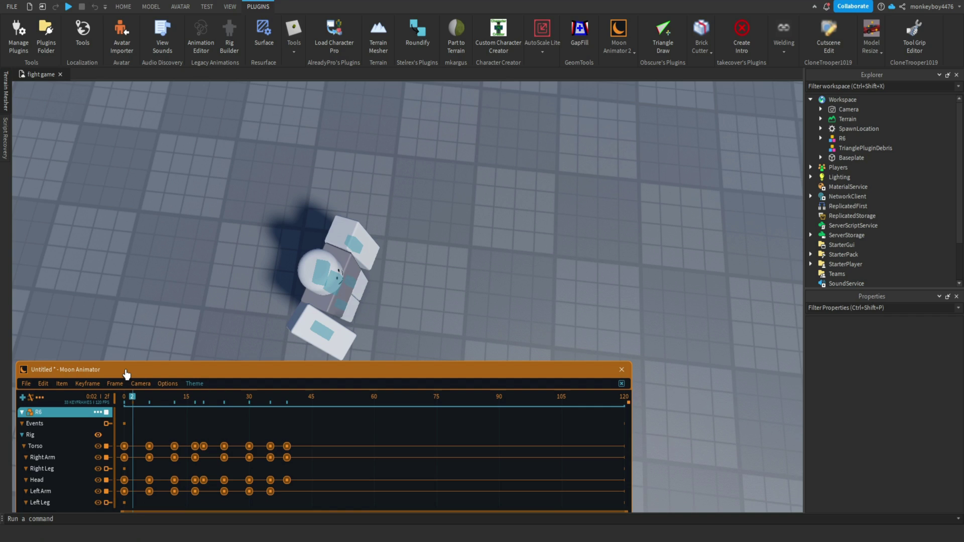
pyautogui.moveTo(135, 400); pyautogui.dragTo(202, 415)
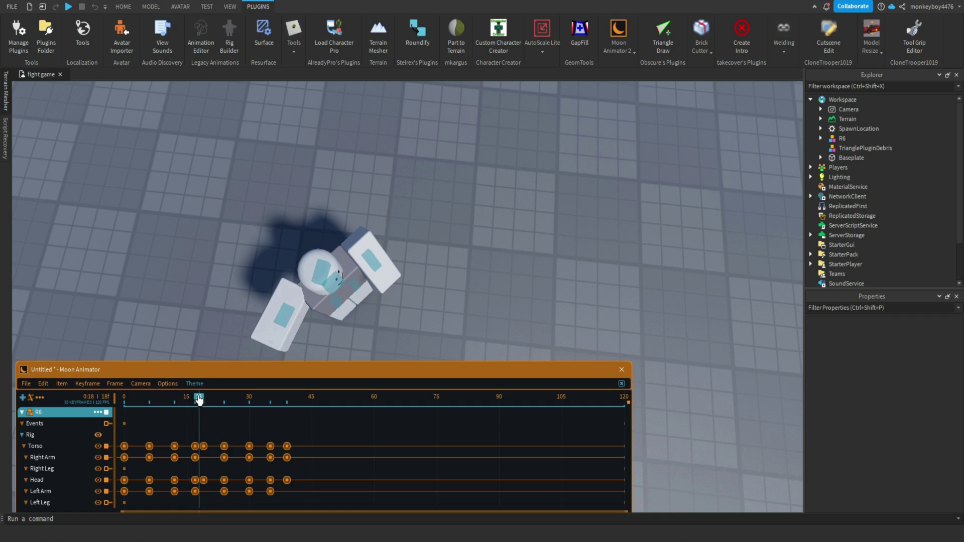
pyautogui.moveTo(204, 411); pyautogui.dragTo(212, 411)
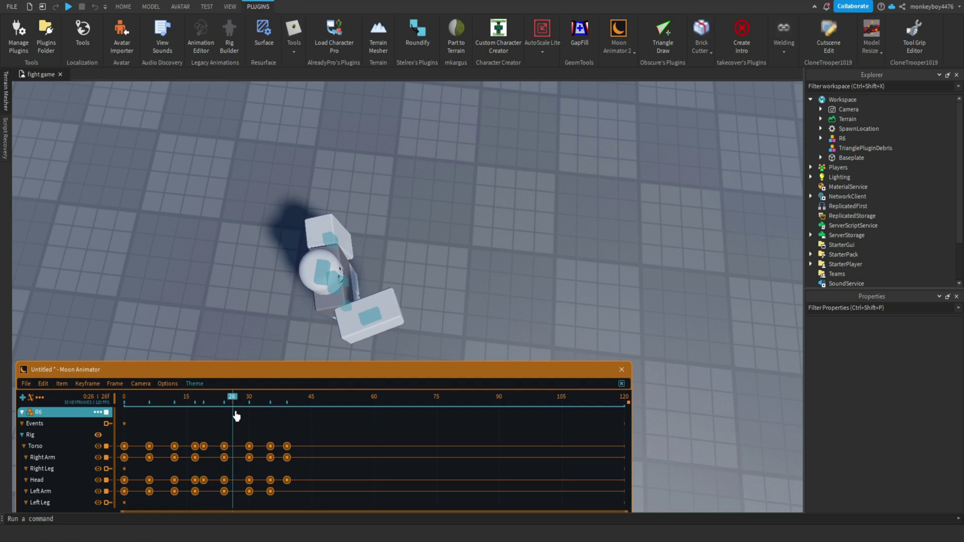
pyautogui.rightClick(225, 409)
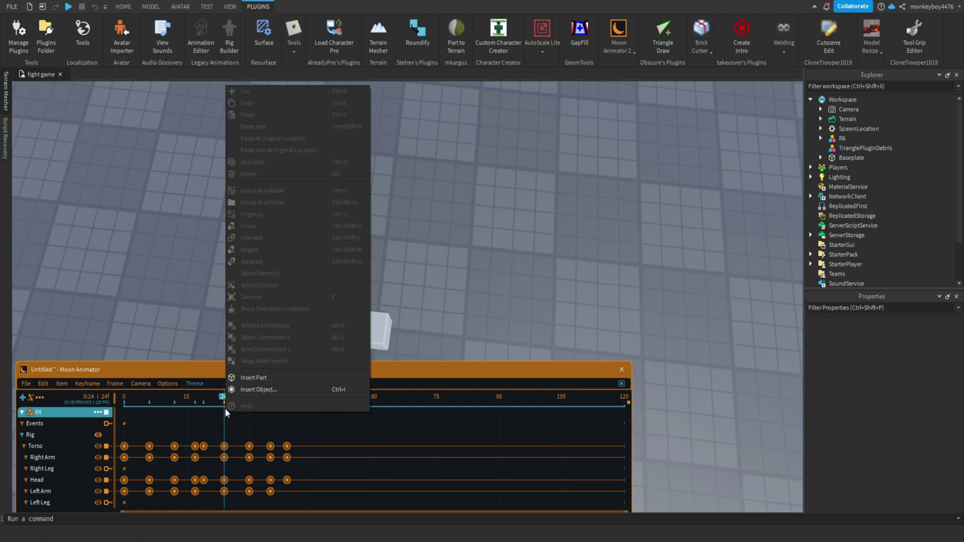
pyautogui.click(218, 412)
pyautogui.moveTo(226, 401); pyautogui.dragTo(229, 400)
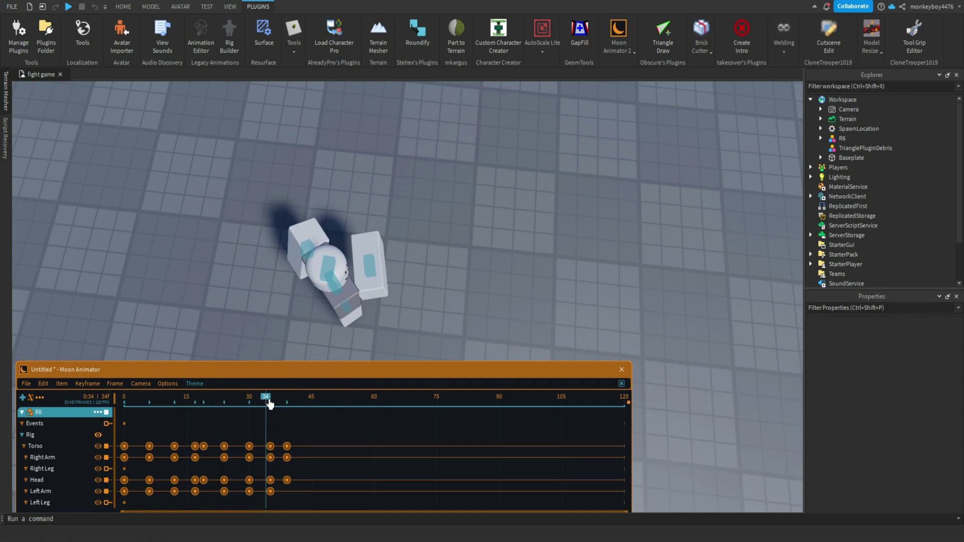
# Return to frame 0 and replay the punch several times at eye level to check its timing.
pyautogui.moveTo(270, 404); pyautogui.dragTo(125, 414)
pyautogui.moveTo(532, 132); pyautogui.dragTo(540, 123, button='right')
pyautogui.press('w')
pyautogui.press('space')
pyautogui.press('space')
pyautogui.press('space')
pyautogui.press('space')
pyautogui.scroll(-2, 540, 123)
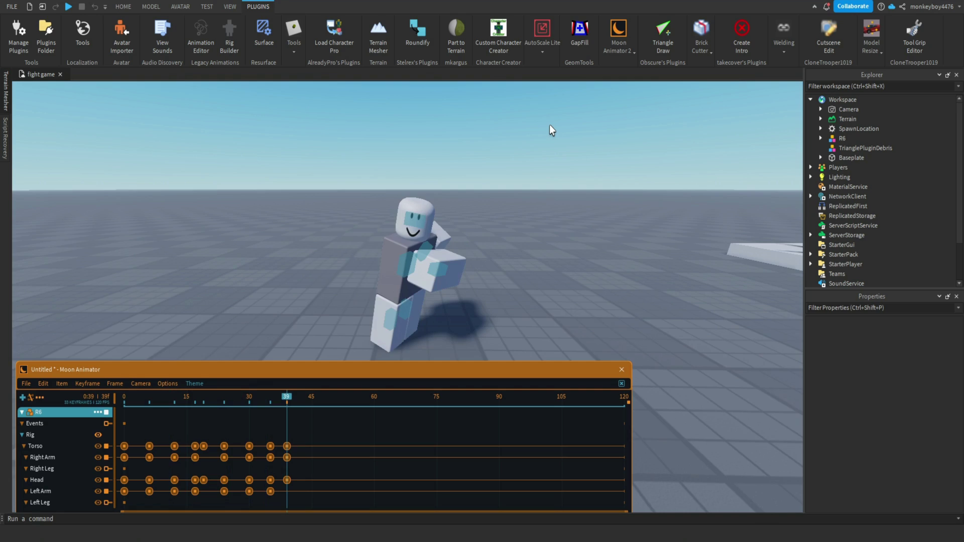
pyautogui.scroll(-2, 550, 126)
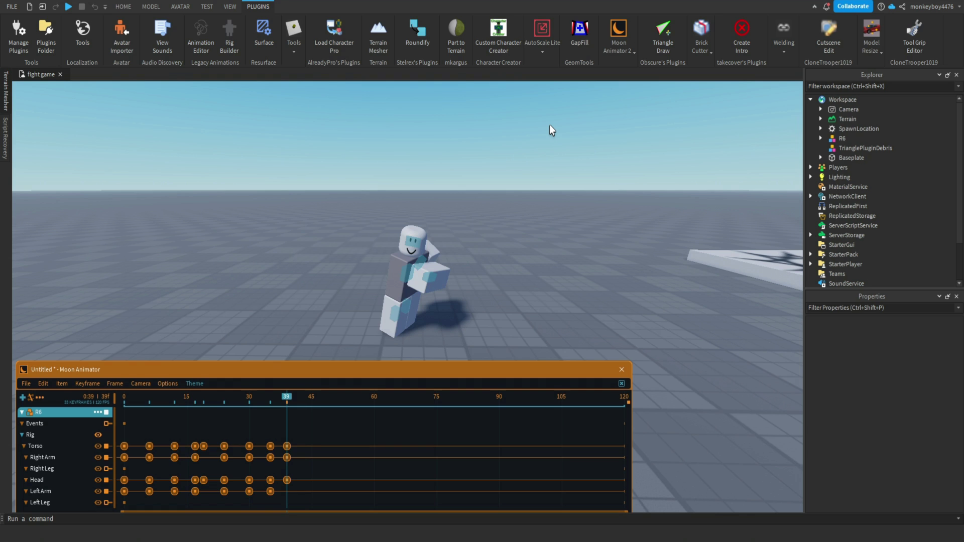
# Replay the finished punch from above and then at eye level as a final check.
pyautogui.press('w')
pyautogui.moveTo(493, 191); pyautogui.dragTo(487, 215, button='right')
pyautogui.press('space')
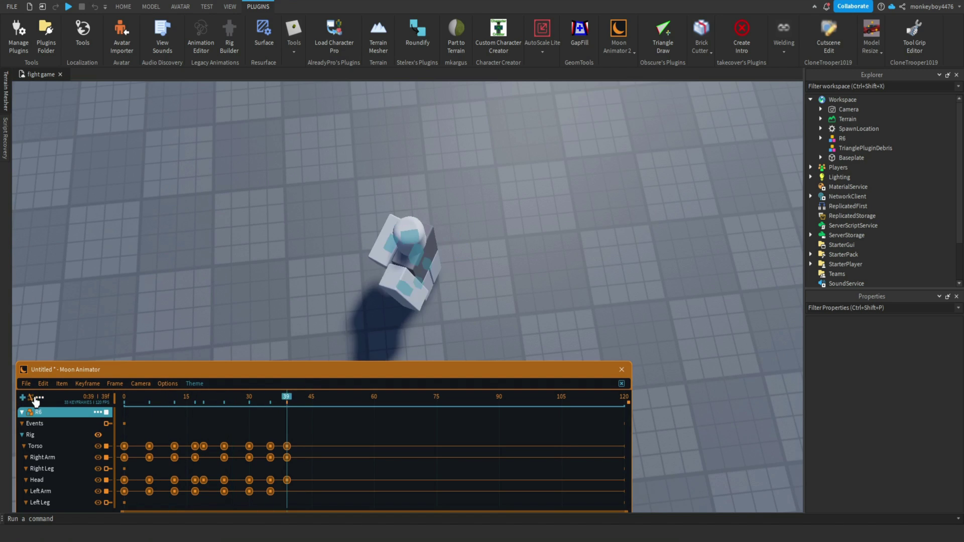
pyautogui.press('space')
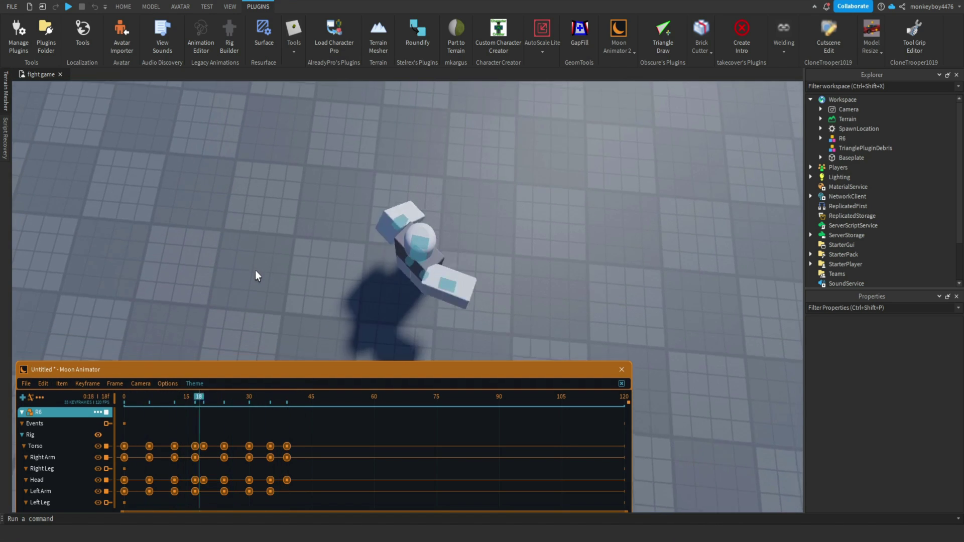
pyautogui.moveTo(255, 271); pyautogui.dragTo(254, 270, button='right')
pyautogui.press('a')
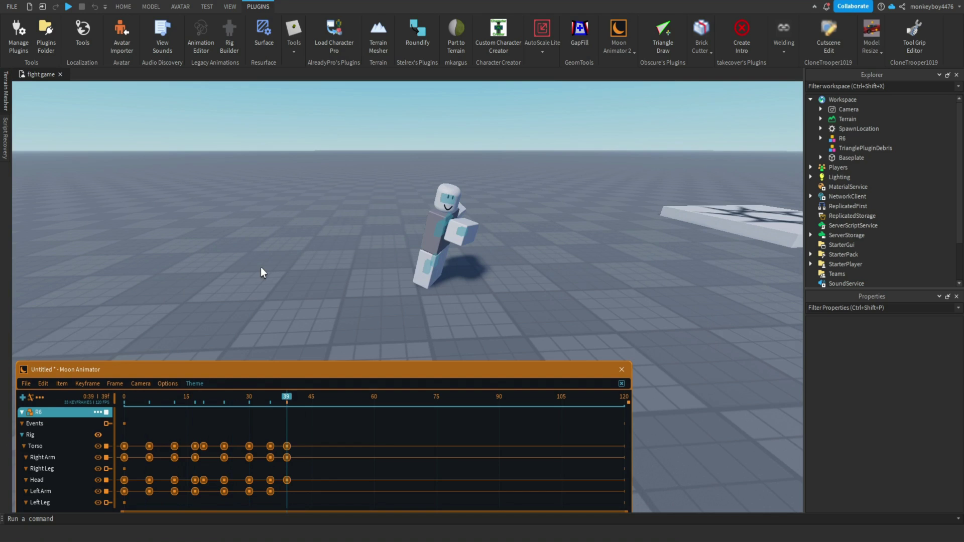